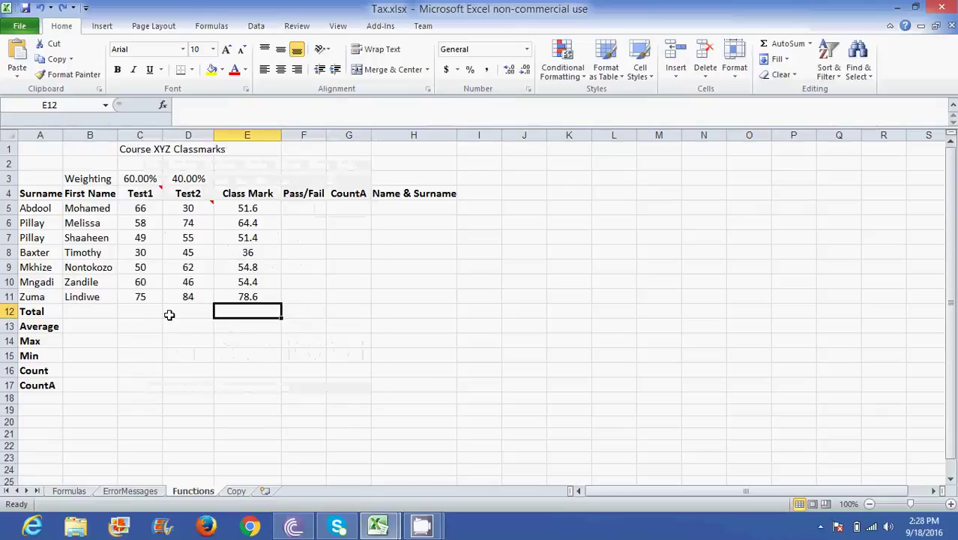
Select the Total to CountA summary labels and settle on the Test1 Total cell C12.
{"action": "left_click", "coordinate": [170, 315]}
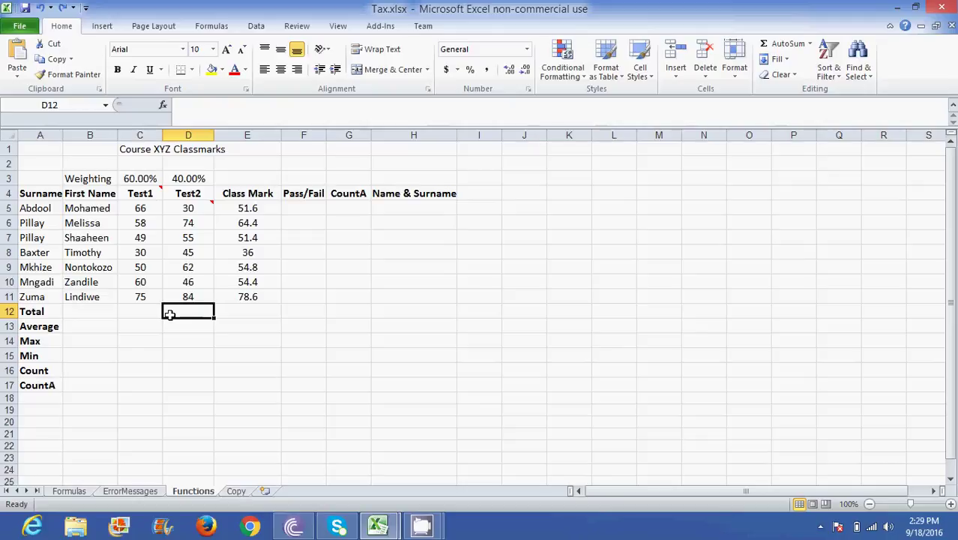
{"action": "left_click_drag", "start_coordinate": [59, 312], "coordinate": [55, 385]}
{"action": "left_click", "coordinate": [166, 352]}
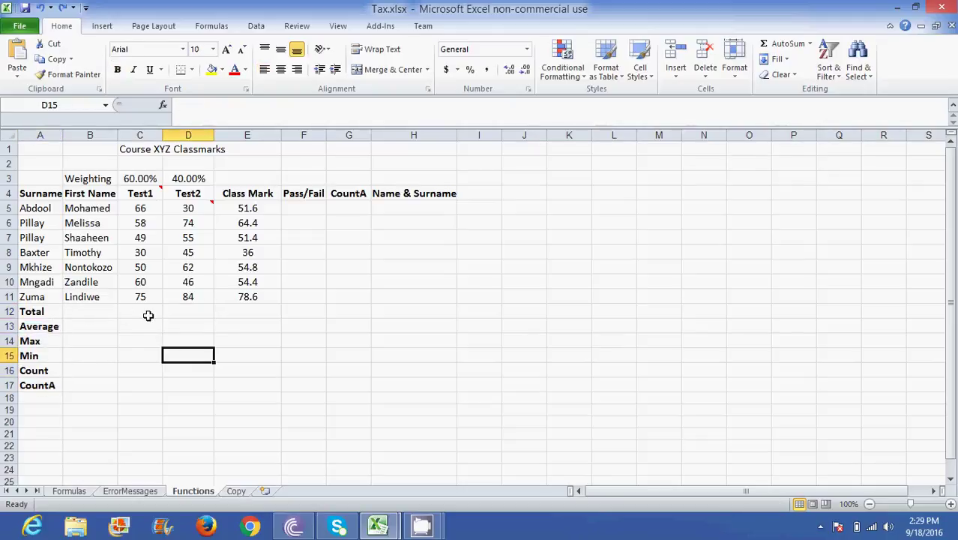
{"action": "left_click", "coordinate": [148, 310]}
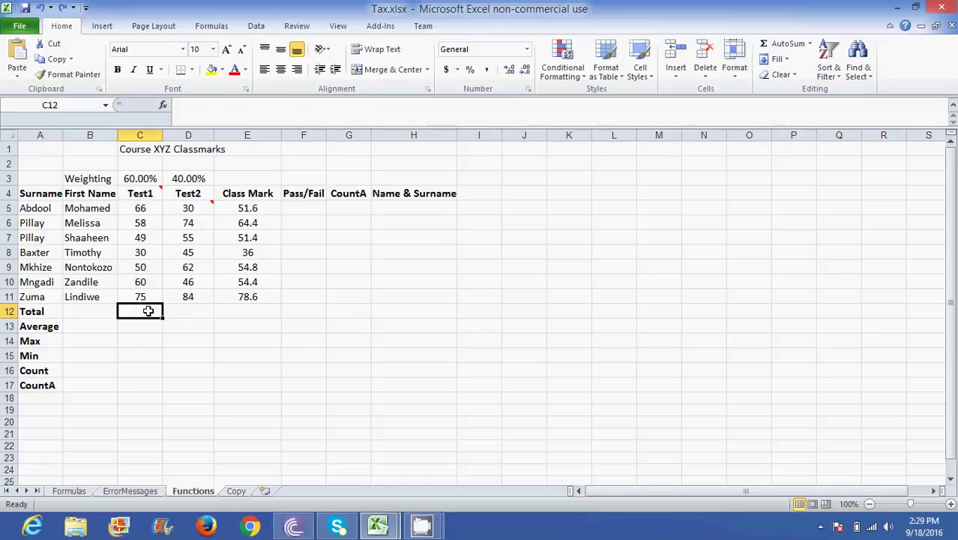
{"action": "key", "text": "Left"}
{"action": "key", "text": "Left"}
{"action": "key", "text": "Right"}
{"action": "key", "text": "Right"}
{"action": "key", "text": "Right"}
{"action": "key", "text": "Right"}
{"action": "key", "text": "Left"}
{"action": "key", "text": "Left"}
Enter =SUM(C5:C11) in C12 to total the Test1 marks, giving 388.
{"action": "type", "text": "="}
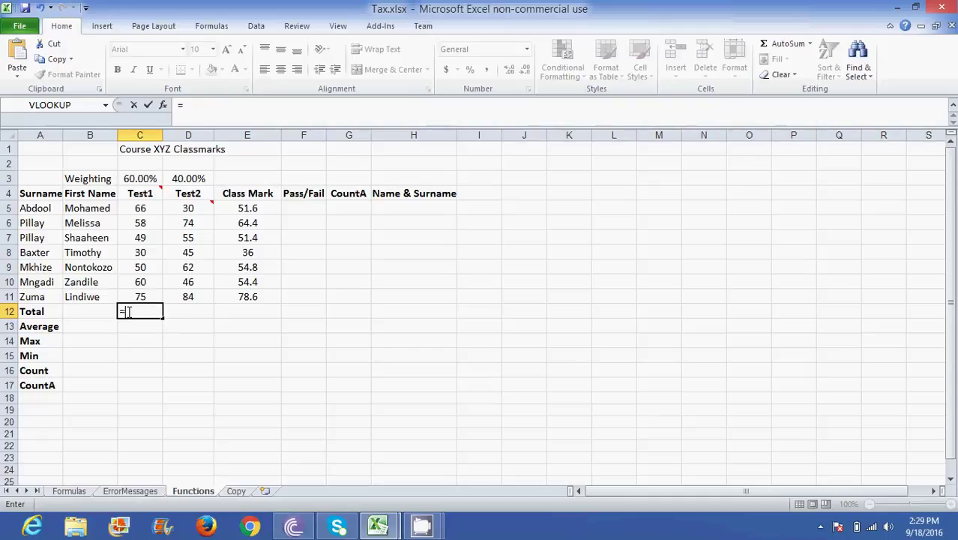
{"action": "left_click", "coordinate": [128, 312]}
{"action": "type", "text": "SUM"}
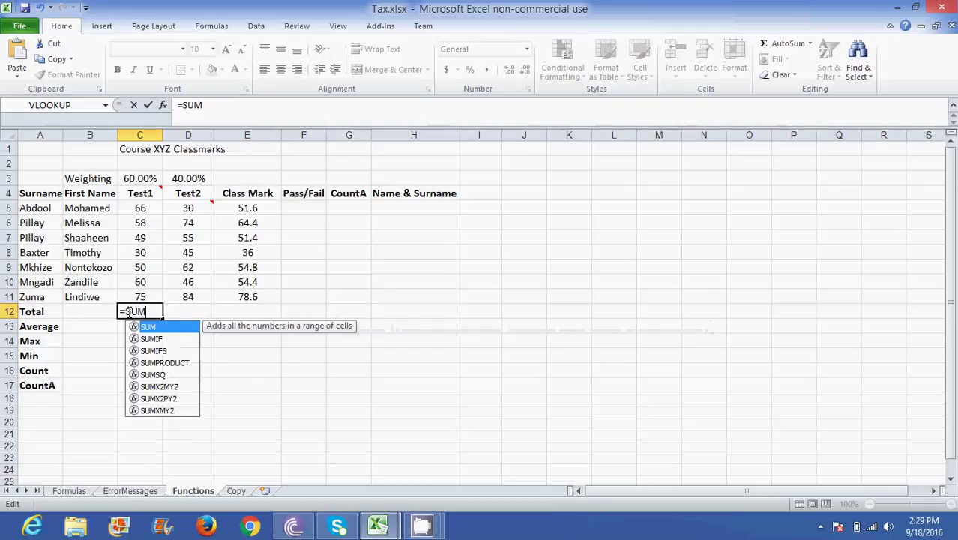
{"action": "type", "text": "("}
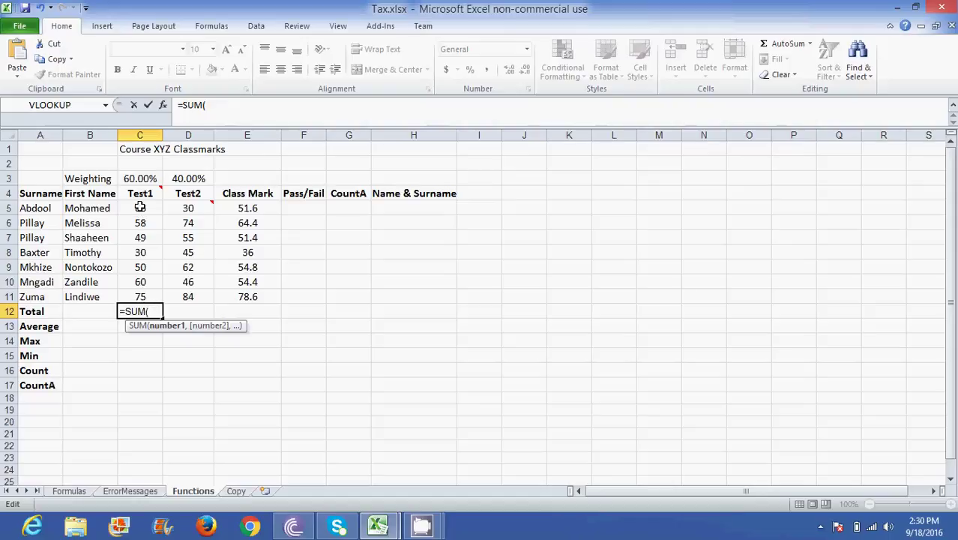
{"action": "left_click_drag", "start_coordinate": [140, 207], "coordinate": [141, 294]}
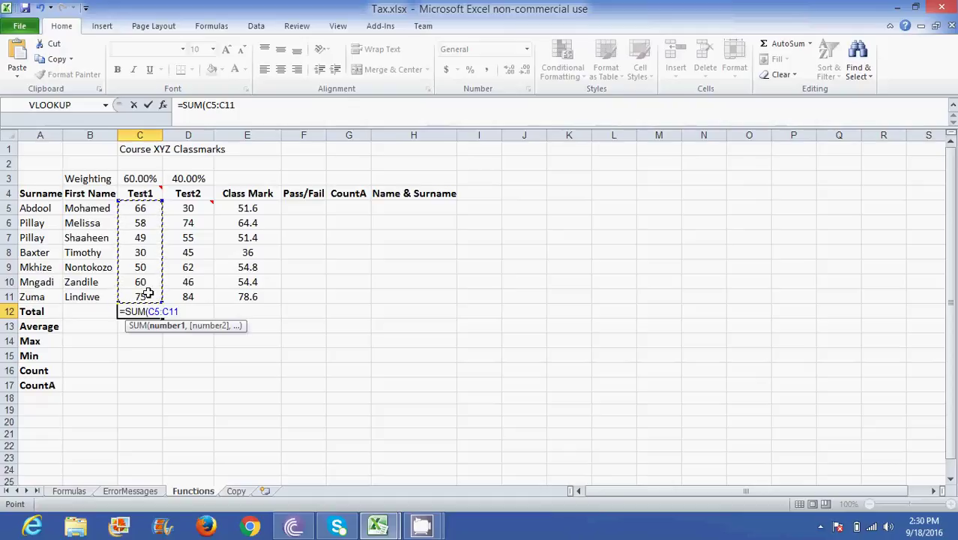
{"action": "type", "text": ")"}
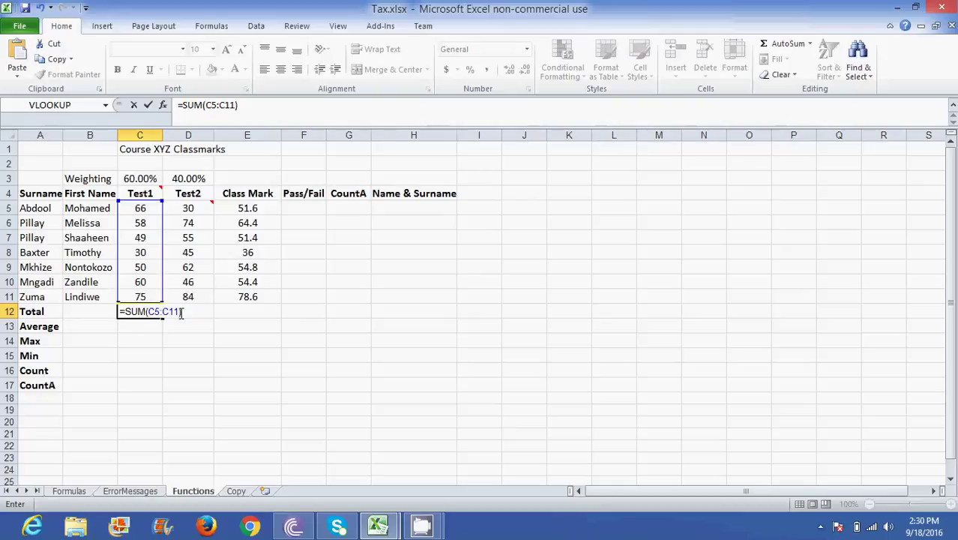
{"action": "key", "text": "Return"}
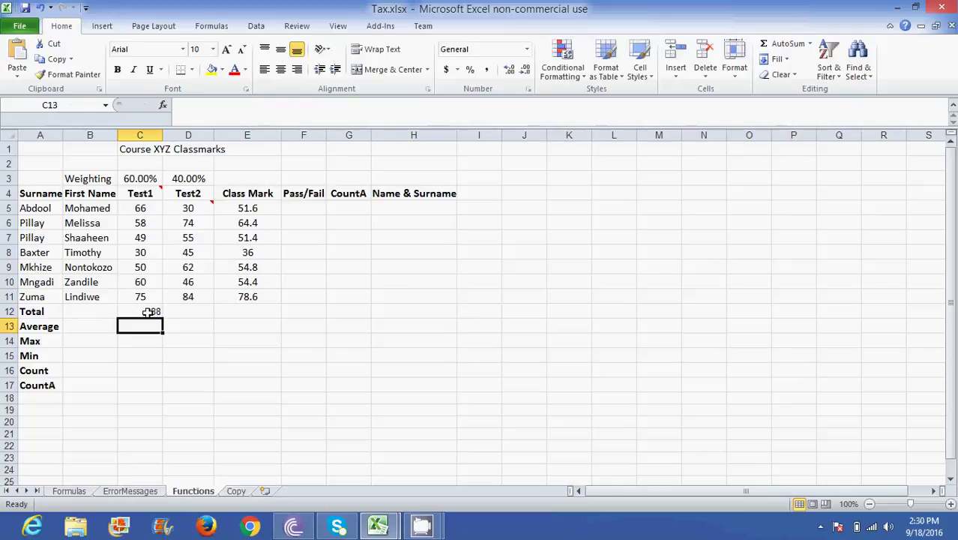
Fill the C12 total across to D12 and E12, check their formulas, and select C12:E12.
{"action": "left_click", "coordinate": [149, 311]}
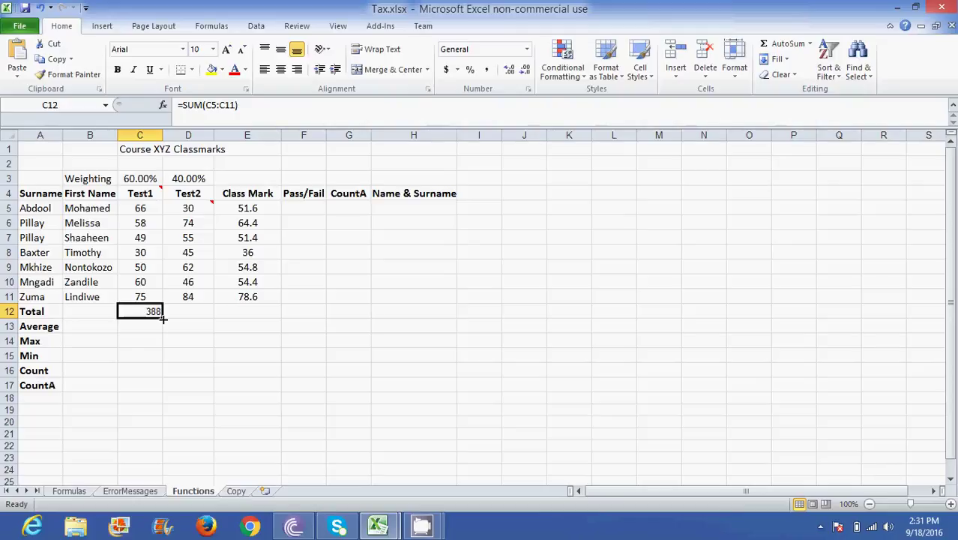
{"action": "left_click_drag", "start_coordinate": [163, 318], "coordinate": [250, 314]}
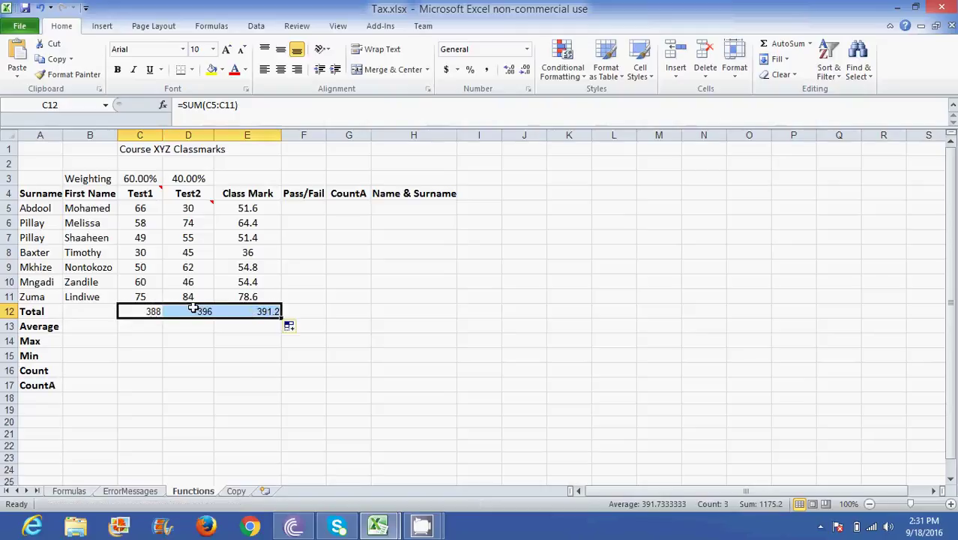
{"action": "left_click", "coordinate": [194, 313]}
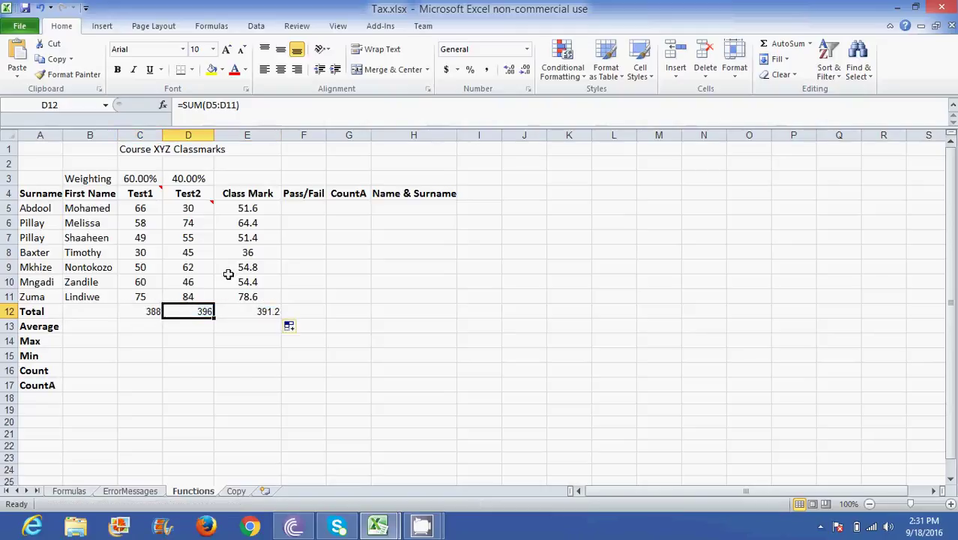
{"action": "left_click", "coordinate": [260, 314]}
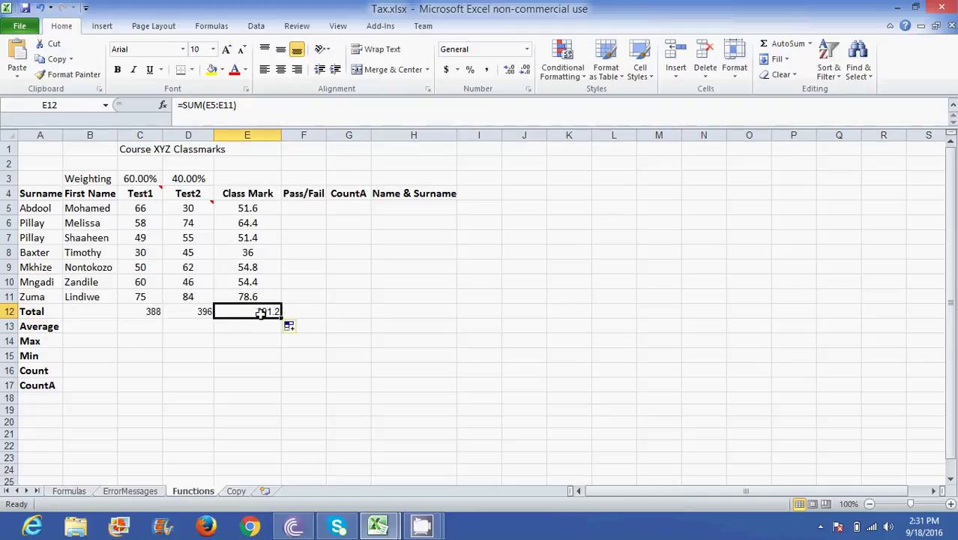
{"action": "left_click", "coordinate": [198, 312]}
{"action": "left_click_drag", "start_coordinate": [149, 312], "coordinate": [260, 322]}
Clear the Total row and AutoSum the Test1 marks C5:C11 into C12.
{"action": "key", "text": "Delete"}
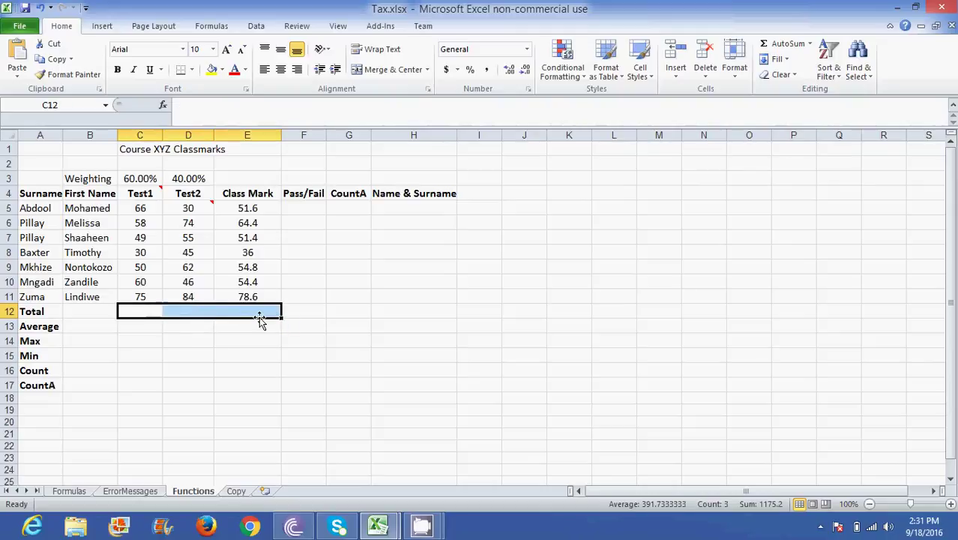
{"action": "left_click", "coordinate": [137, 310]}
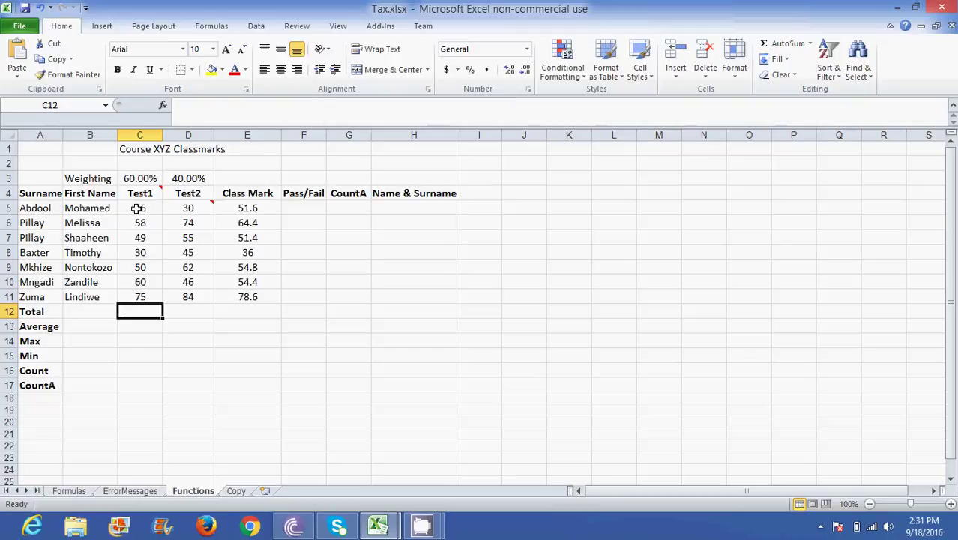
{"action": "left_click_drag", "start_coordinate": [137, 209], "coordinate": [137, 289]}
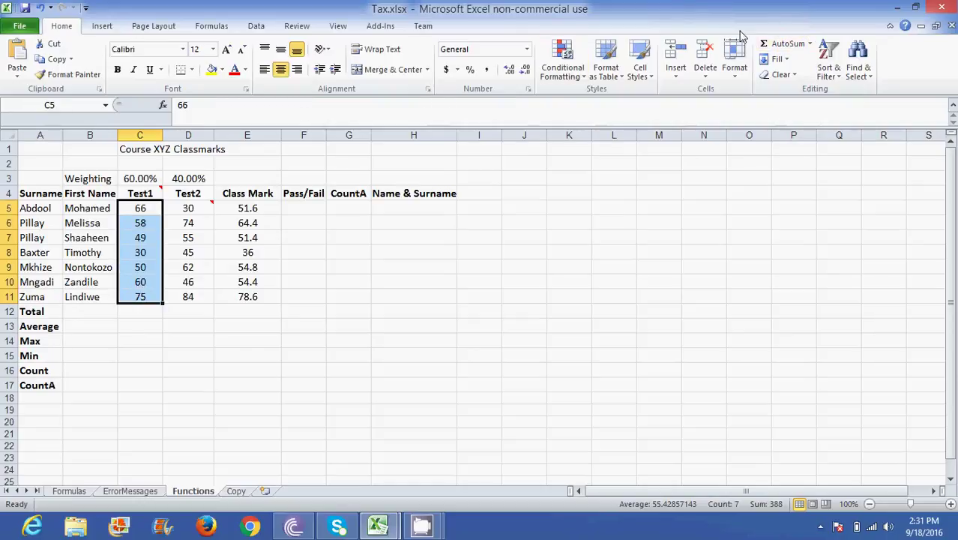
{"action": "left_click", "coordinate": [811, 46]}
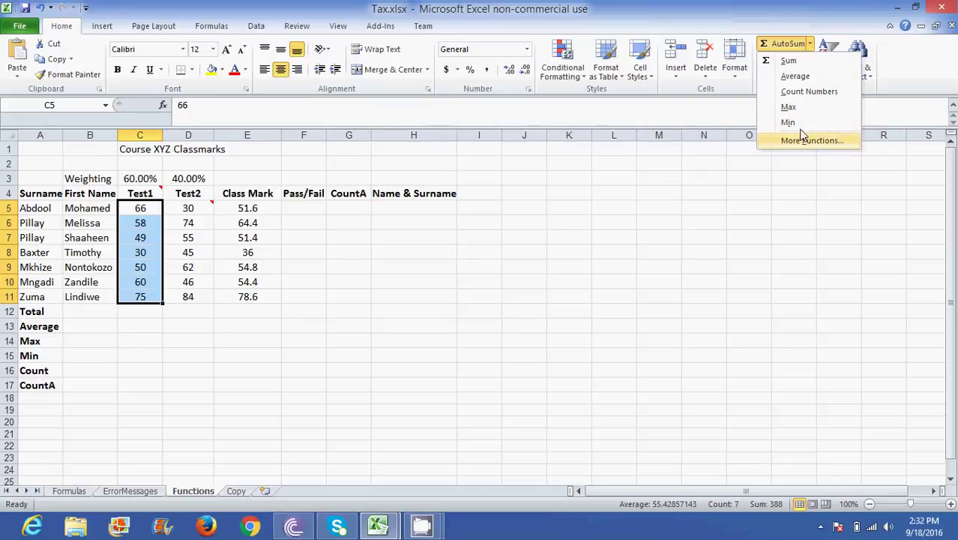
{"action": "left_click", "coordinate": [790, 61]}
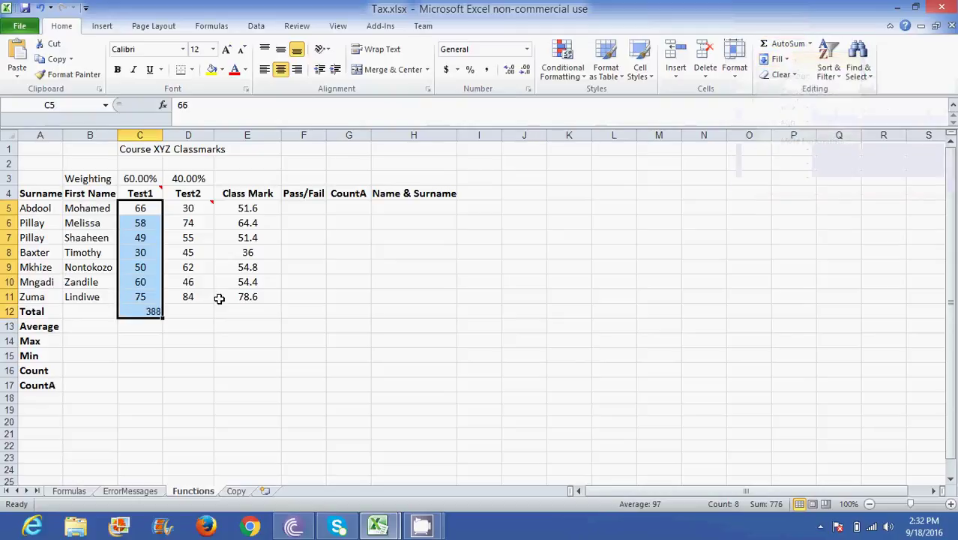
Fill the C12 total across to D12 and E12, showing 396 and 391.2.
{"action": "left_click", "coordinate": [144, 312]}
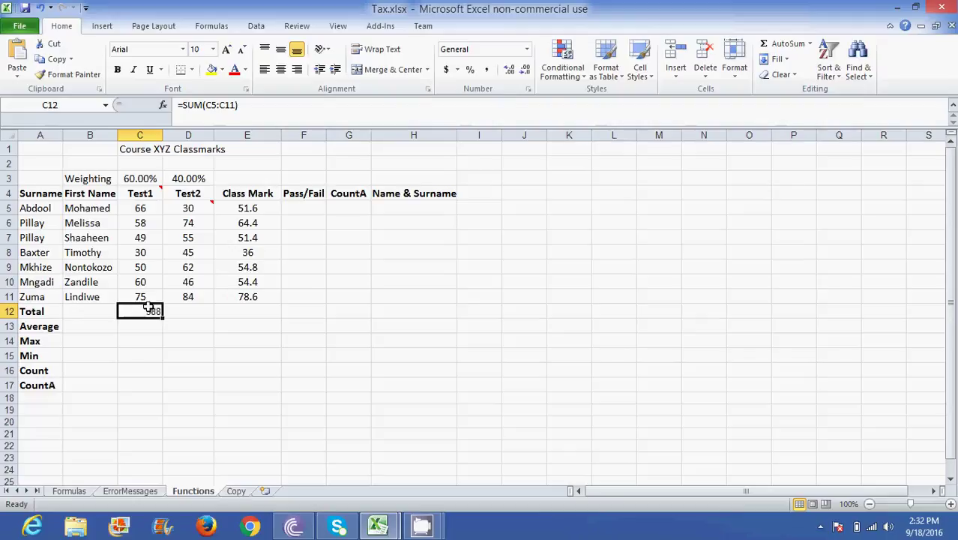
{"action": "left_click_drag", "start_coordinate": [164, 318], "coordinate": [252, 322]}
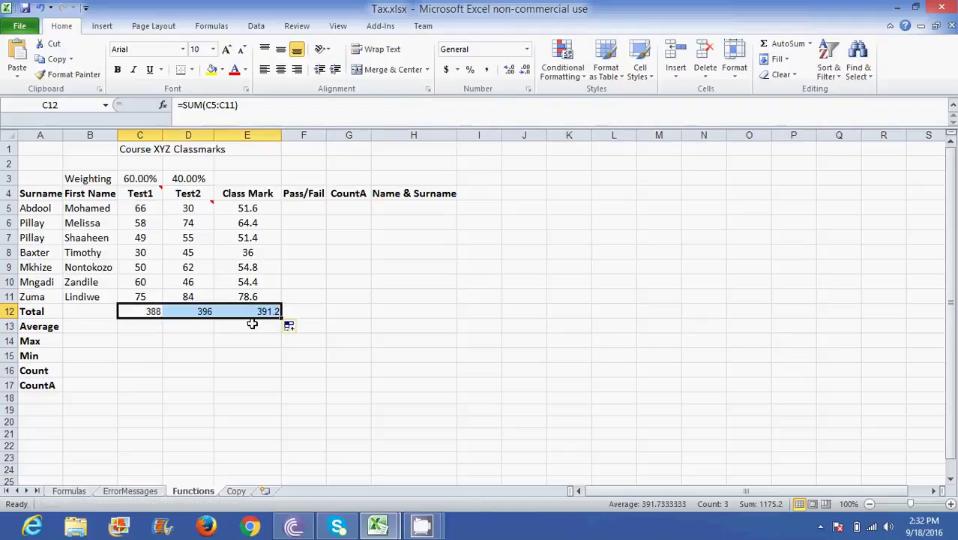
{"action": "left_click", "coordinate": [133, 328]}
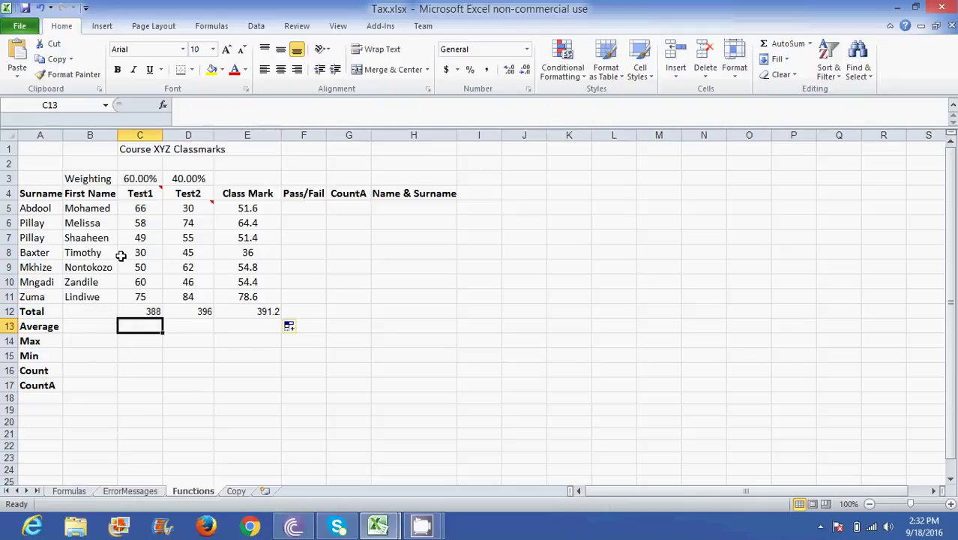
Enter =AVERAGE(C5:C11) in C13 and fill it to E13, giving 55.43, 56.57 and 55.89.
{"action": "left_click_drag", "start_coordinate": [134, 212], "coordinate": [141, 297]}
{"action": "left_click", "coordinate": [142, 326]}
{"action": "type", "text": "="}
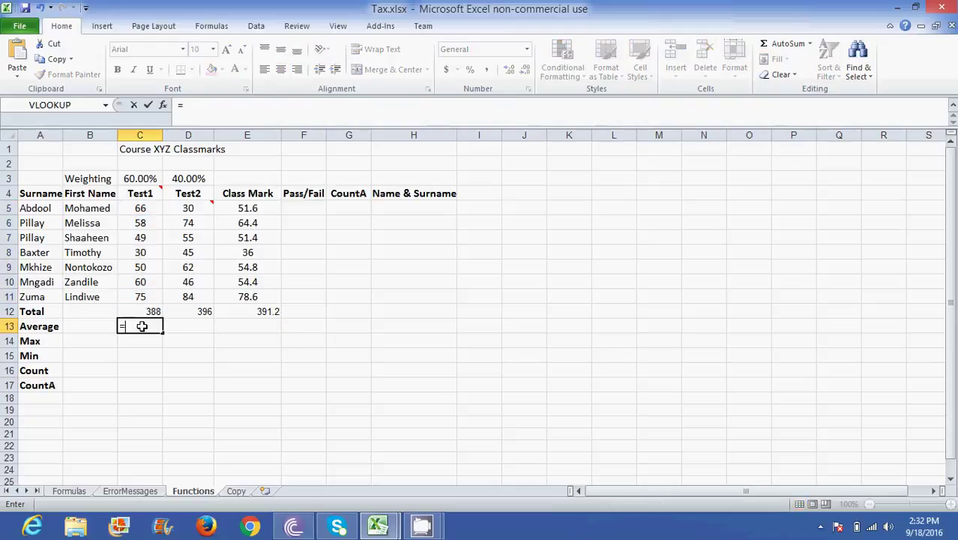
{"action": "type", "text": "AVER"}
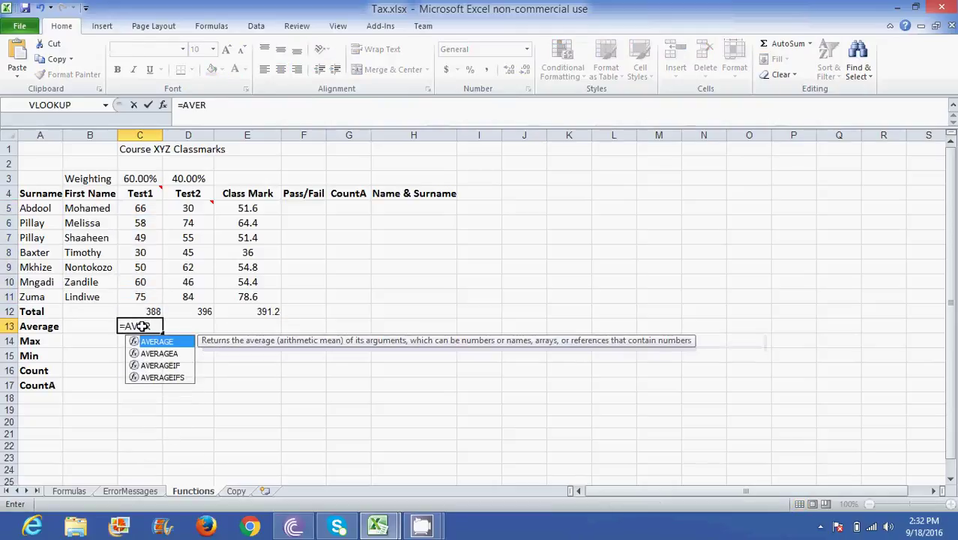
{"action": "type", "text": "AGE("}
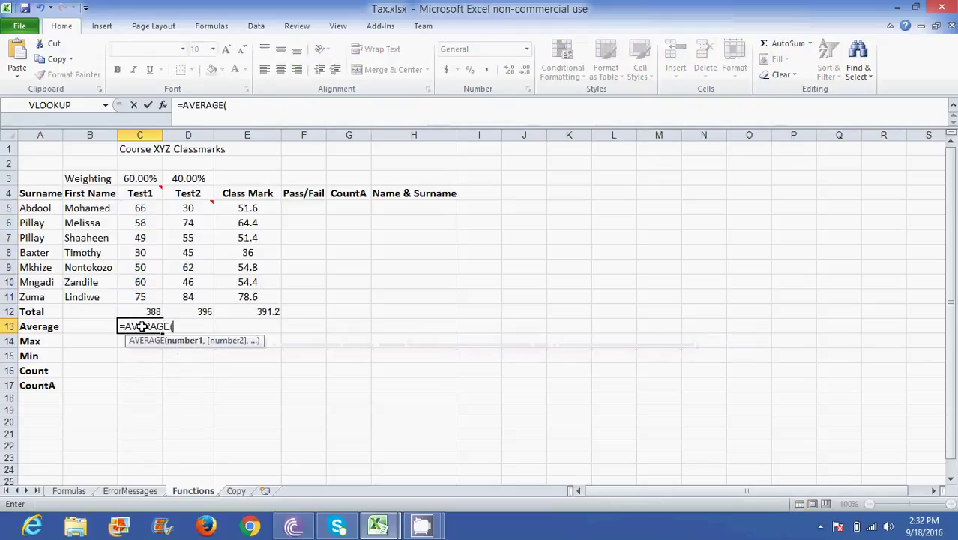
{"action": "left_click_drag", "start_coordinate": [140, 209], "coordinate": [142, 303]}
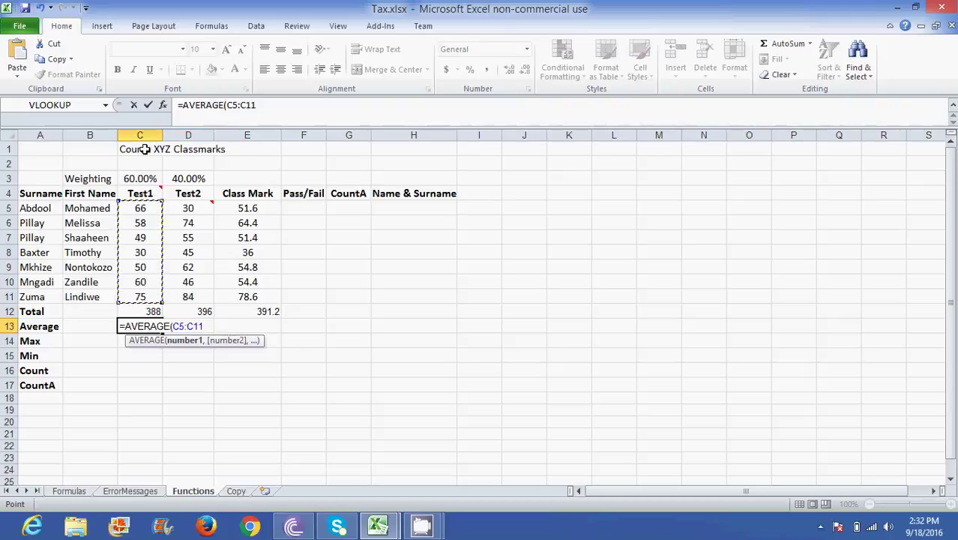
{"action": "type", "text": ")"}
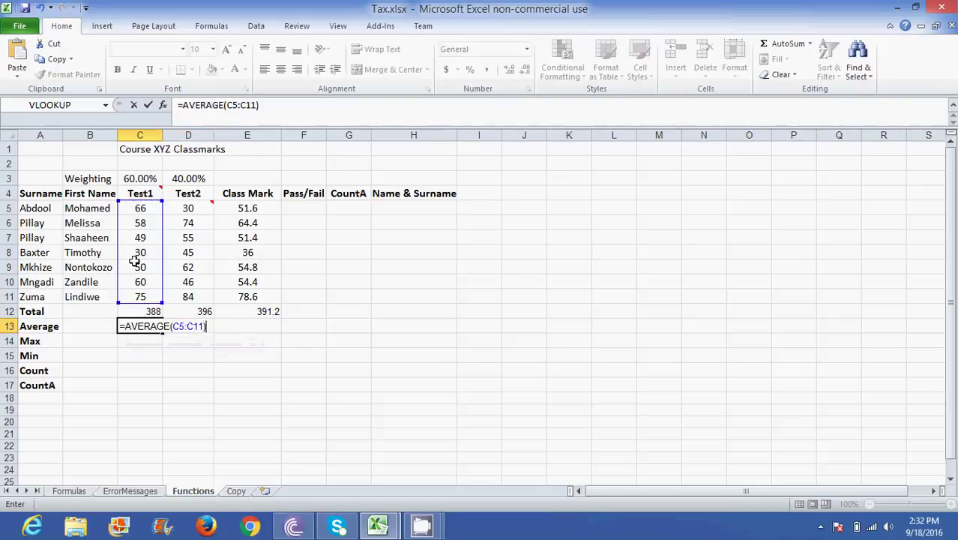
{"action": "key", "text": "Return"}
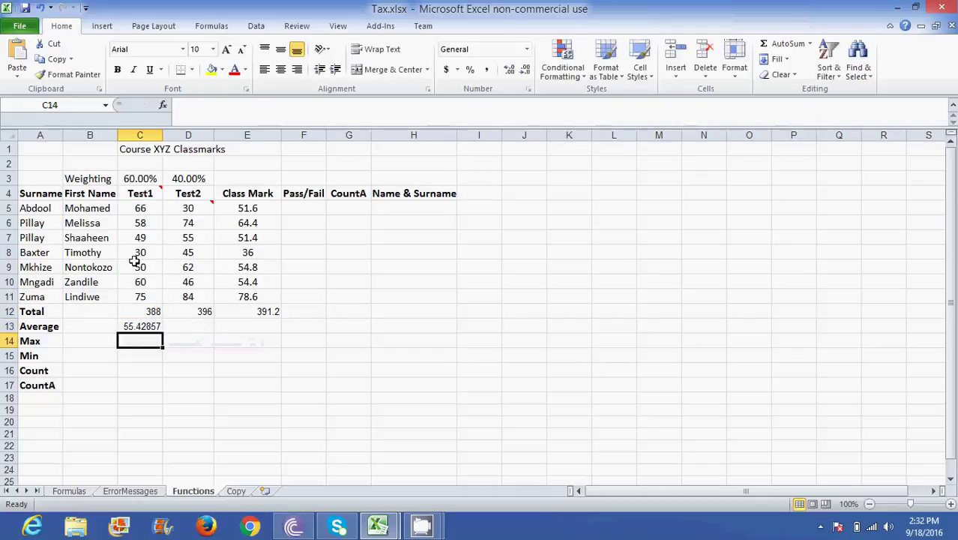
{"action": "left_click", "coordinate": [132, 327]}
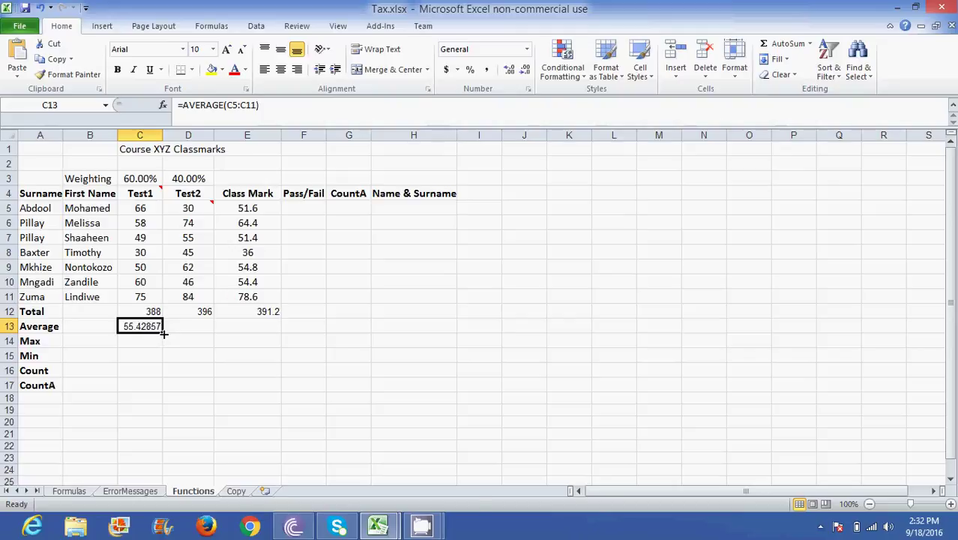
{"action": "left_click_drag", "start_coordinate": [163, 333], "coordinate": [204, 327]}
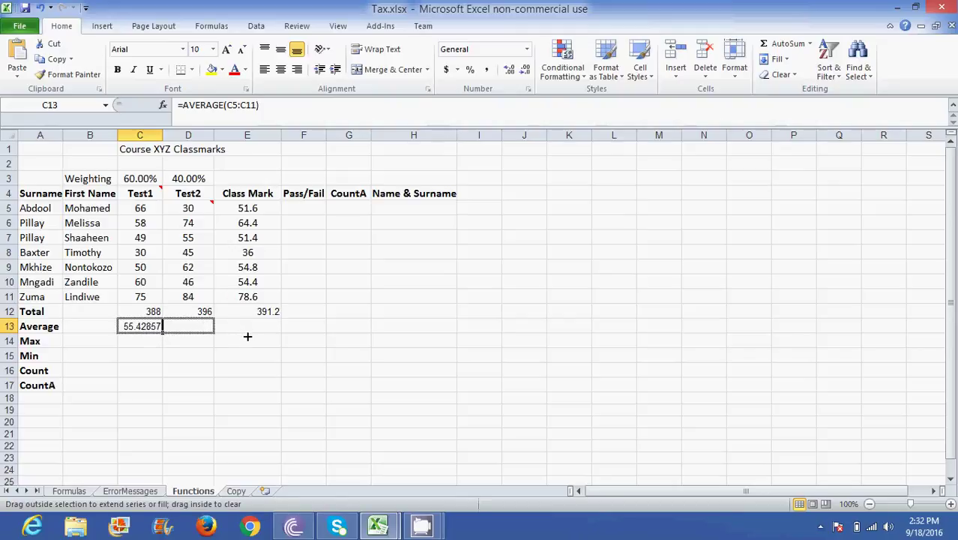
{"action": "left_click_drag", "start_coordinate": [247, 337], "coordinate": [252, 339]}
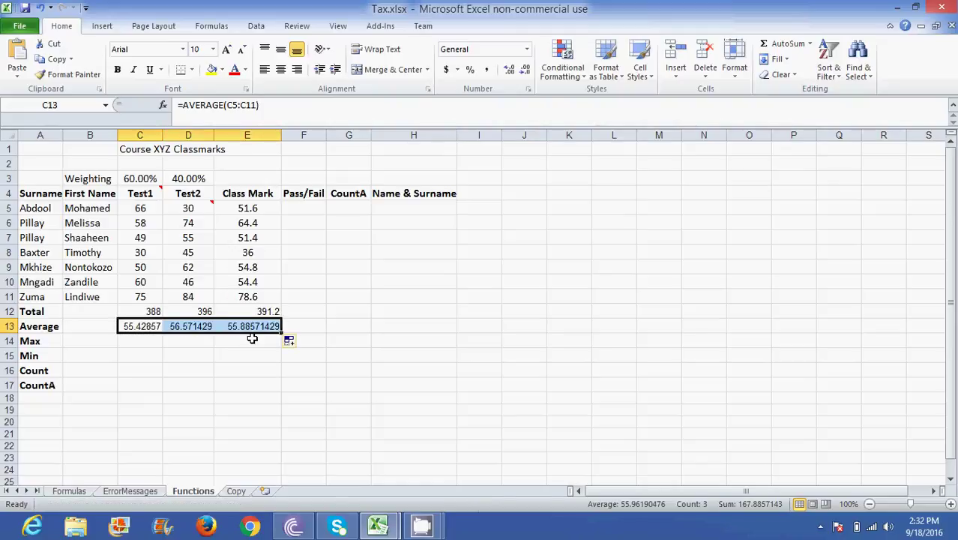
Enter =MAX(C5:C11) in C14 and fill it across to E14, showing 75, 84 and 78.6.
{"action": "left_click", "coordinate": [132, 340]}
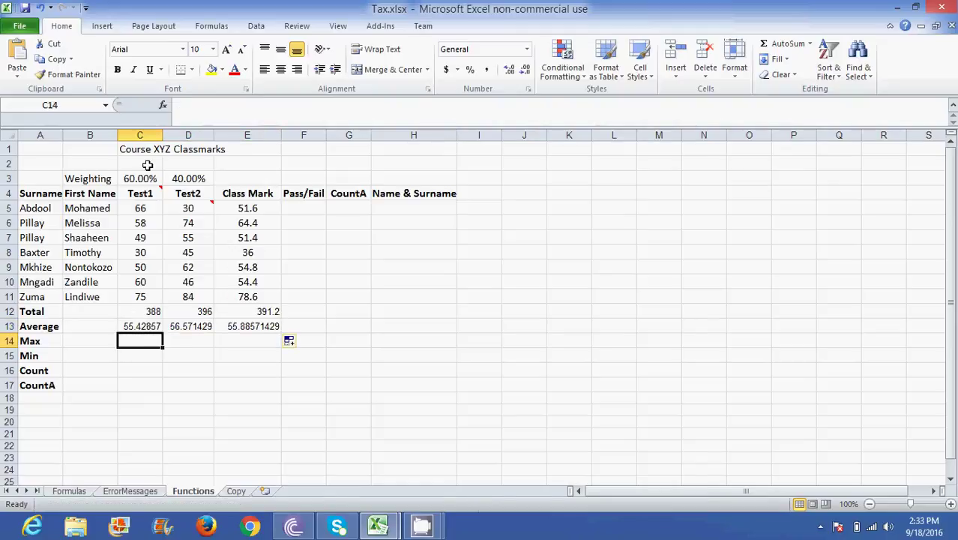
{"action": "left_click_drag", "start_coordinate": [139, 208], "coordinate": [141, 297]}
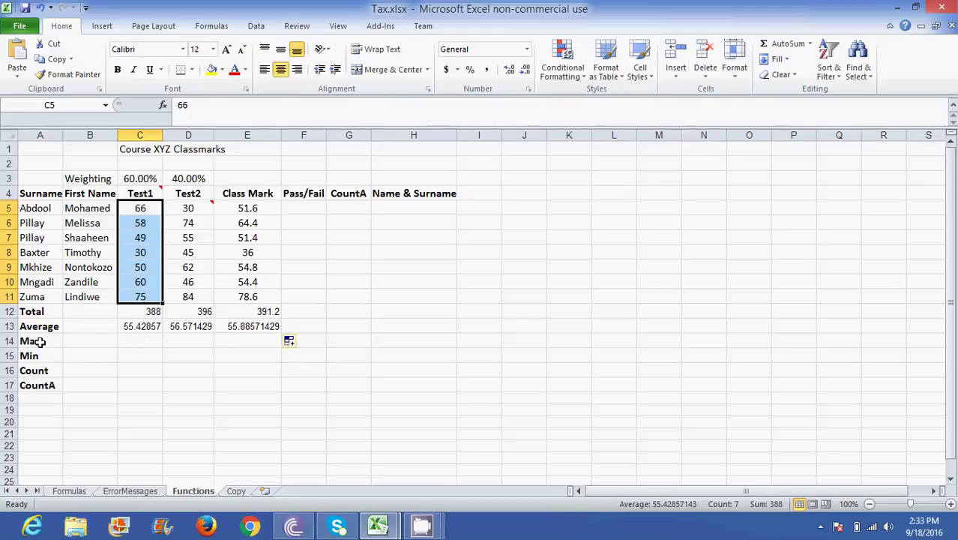
{"action": "left_click", "coordinate": [151, 339]}
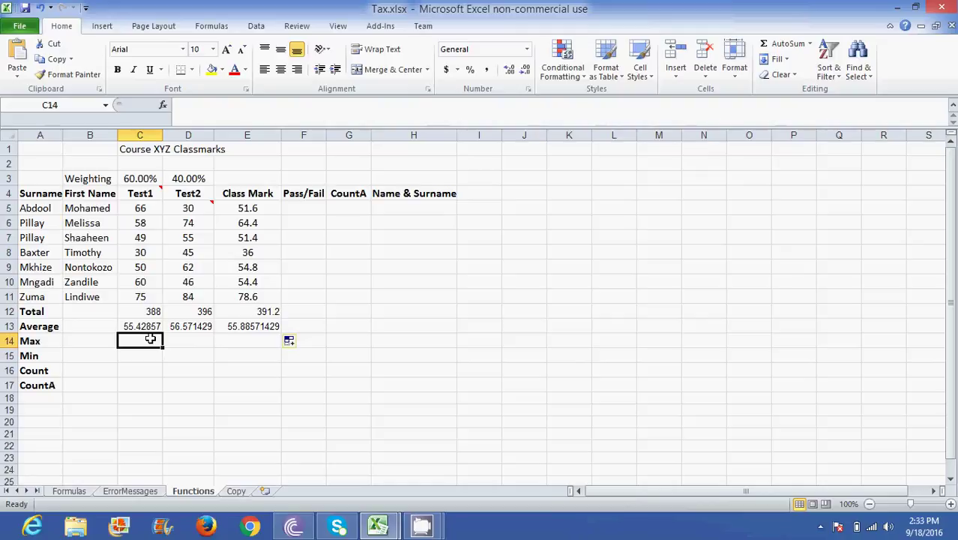
{"action": "type", "text": "="}
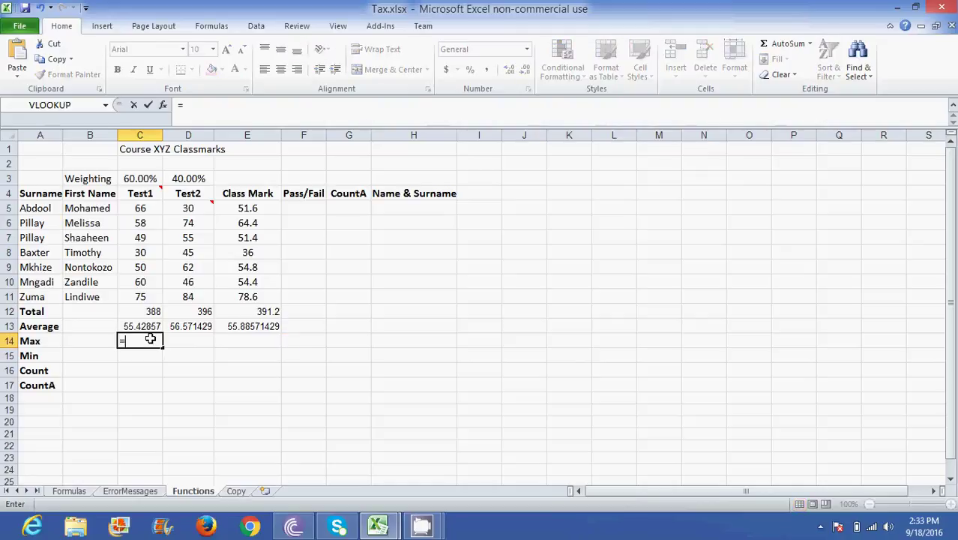
{"action": "type", "text": "MAX"}
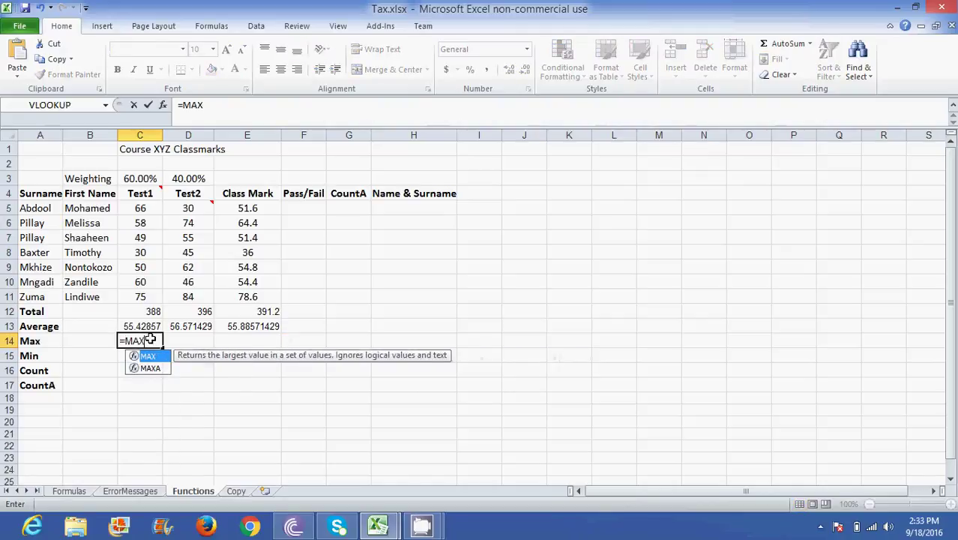
{"action": "type", "text": "("}
{"action": "left_click", "coordinate": [142, 209]}
{"action": "left_click_drag", "start_coordinate": [142, 209], "coordinate": [141, 298]}
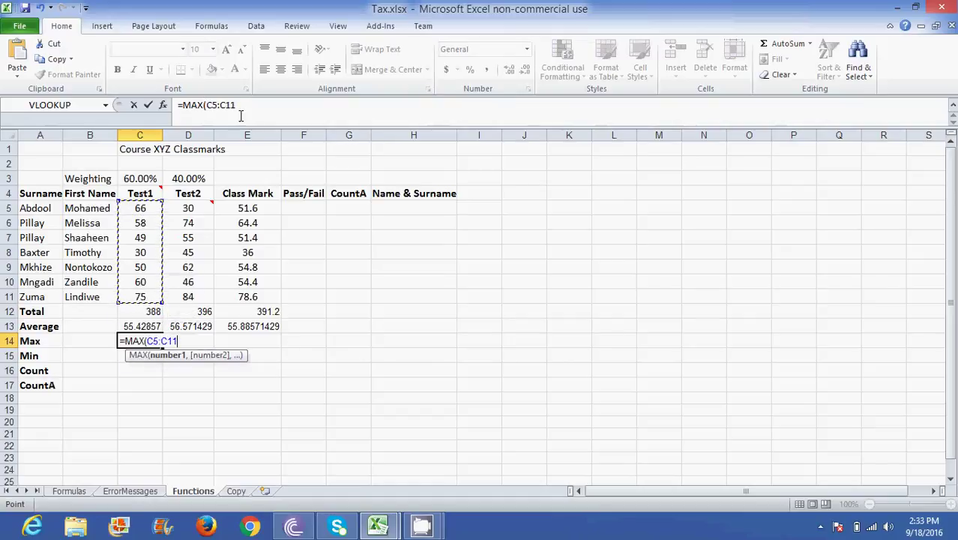
{"action": "type", "text": ")"}
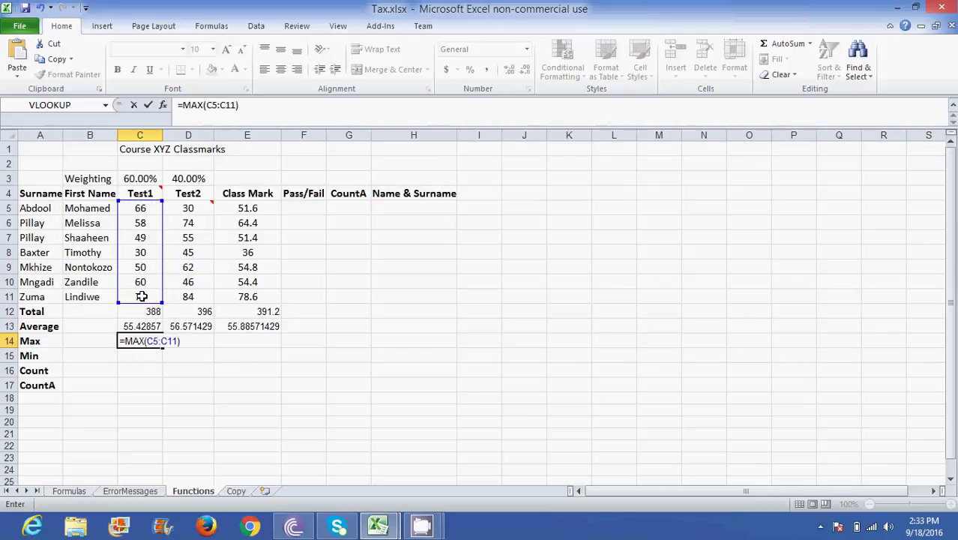
{"action": "key", "text": "Return"}
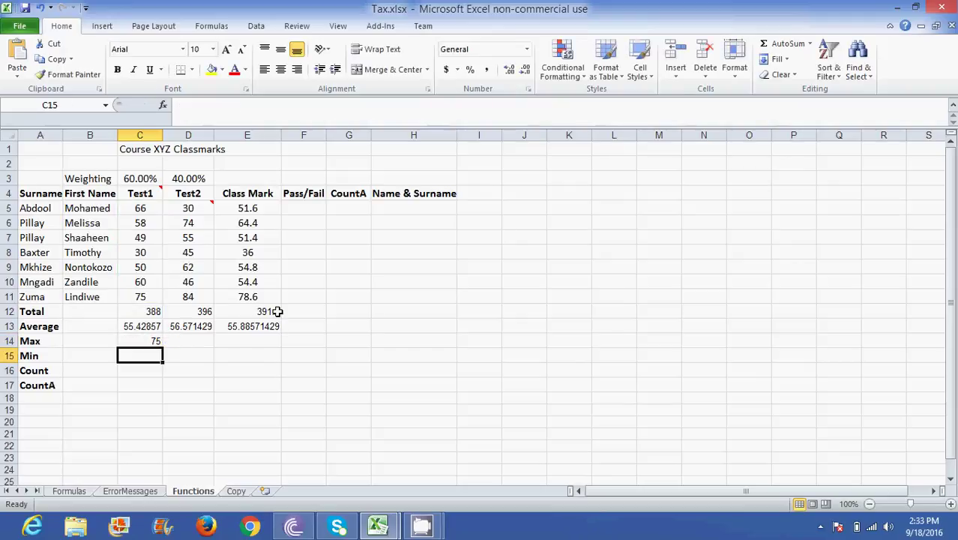
{"action": "left_click", "coordinate": [147, 343]}
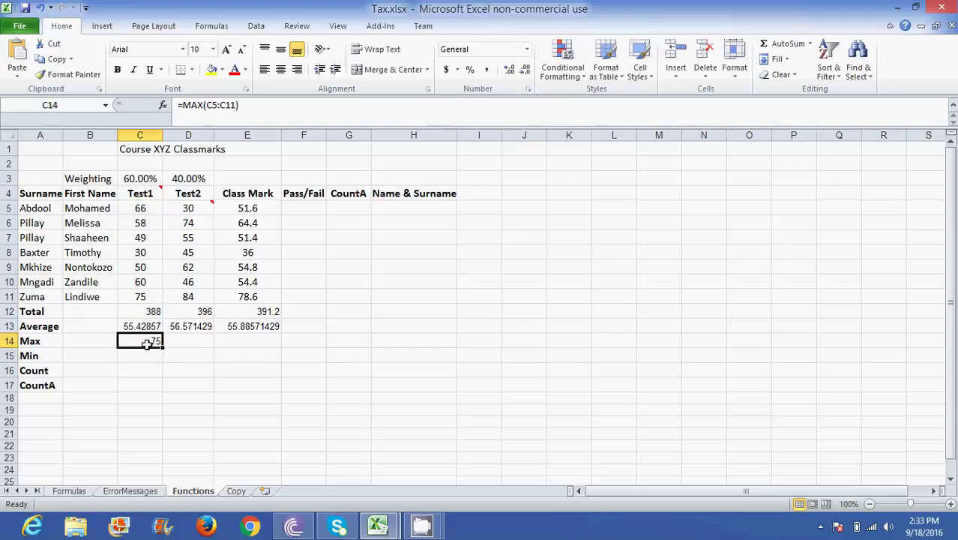
{"action": "left_click_drag", "start_coordinate": [162, 346], "coordinate": [249, 353]}
Enter =MIN(C5:C11) in C15 and fill it across to E15, showing 30, 30 and 36.
{"action": "left_click", "coordinate": [133, 360]}
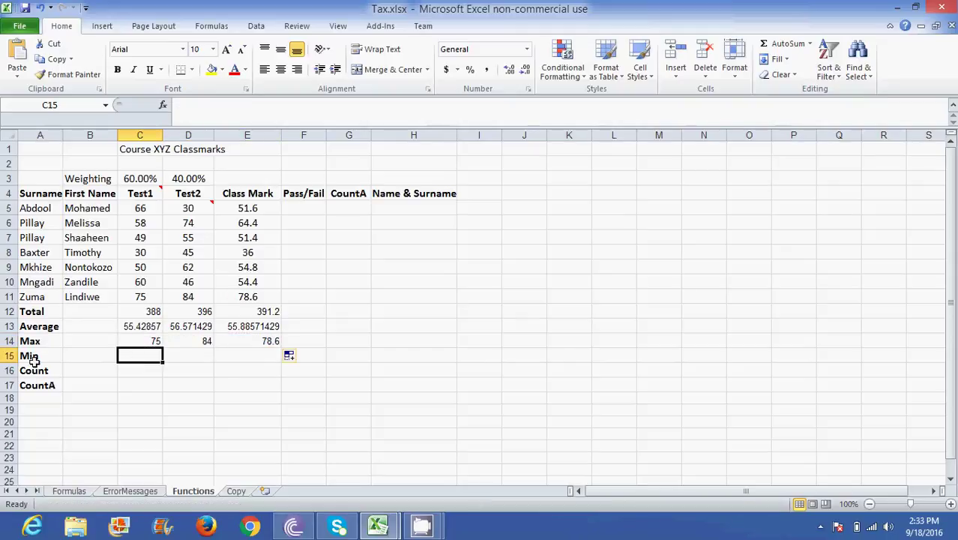
{"action": "type", "text": "="}
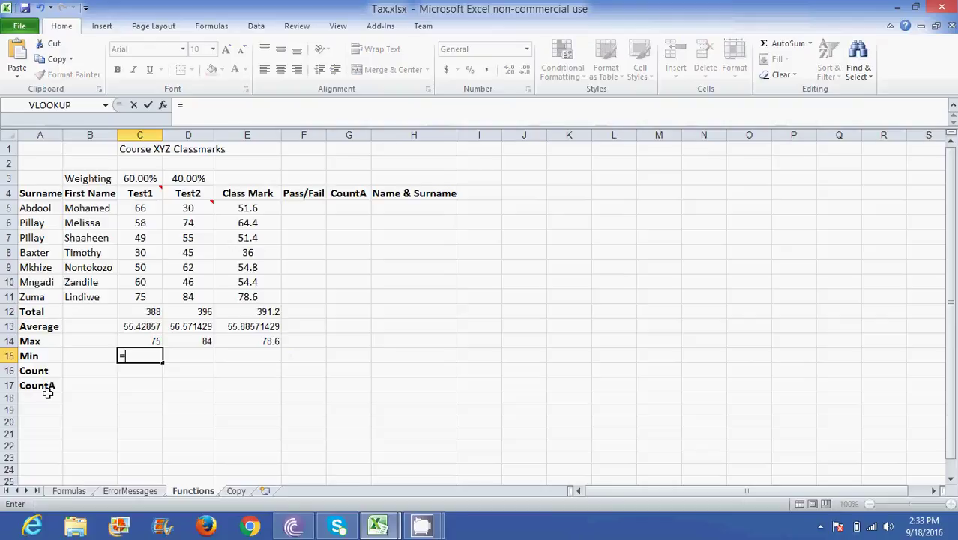
{"action": "type", "text": "MIN("}
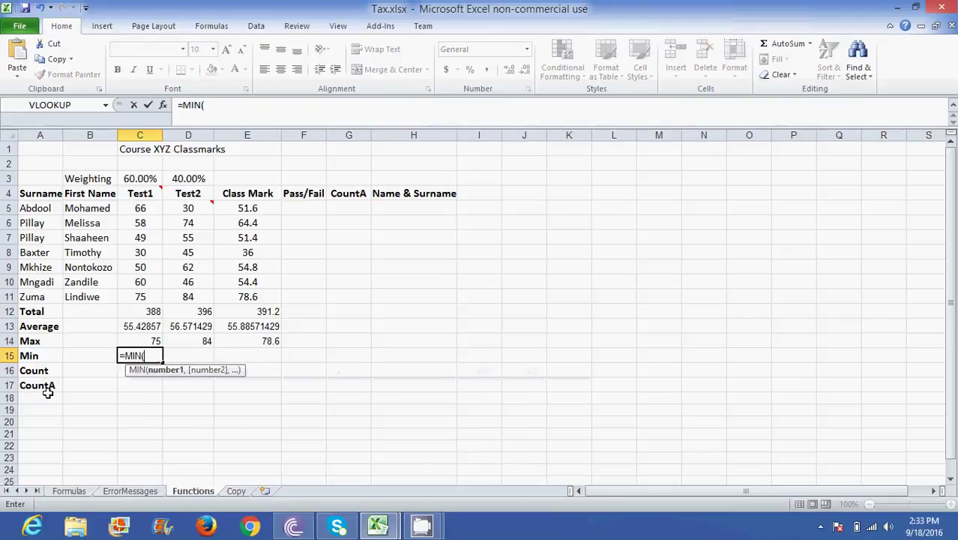
{"action": "left_click_drag", "start_coordinate": [150, 208], "coordinate": [153, 292]}
{"action": "type", "text": ")"}
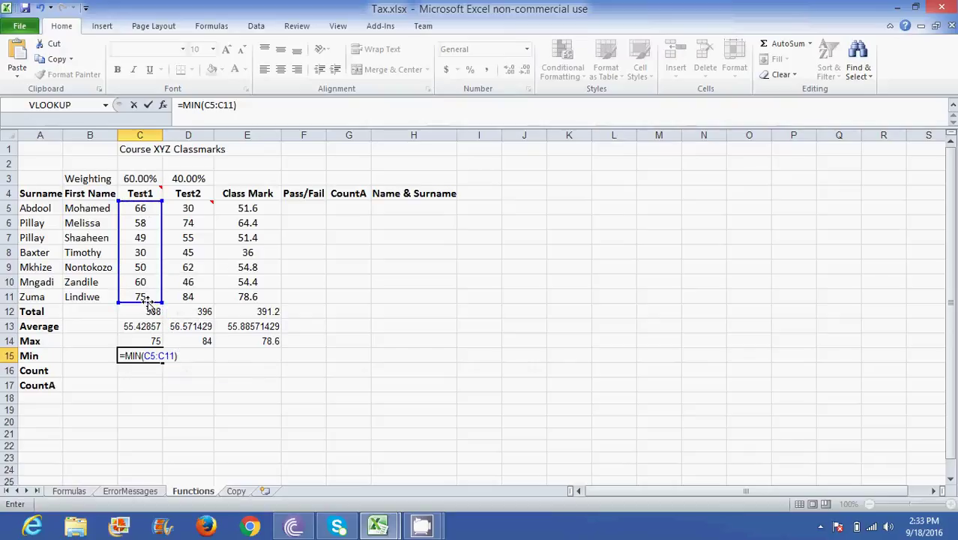
{"action": "key", "text": "Return"}
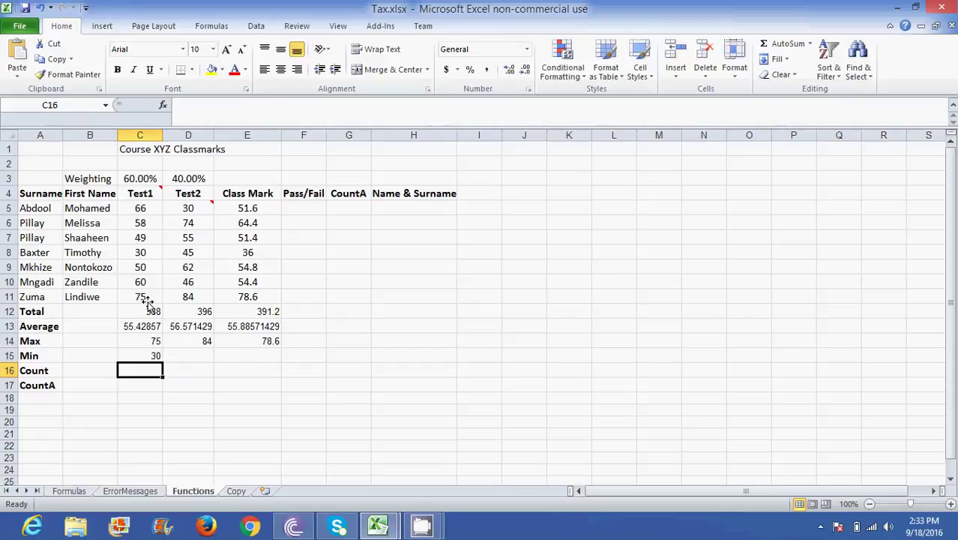
{"action": "left_click", "coordinate": [148, 357]}
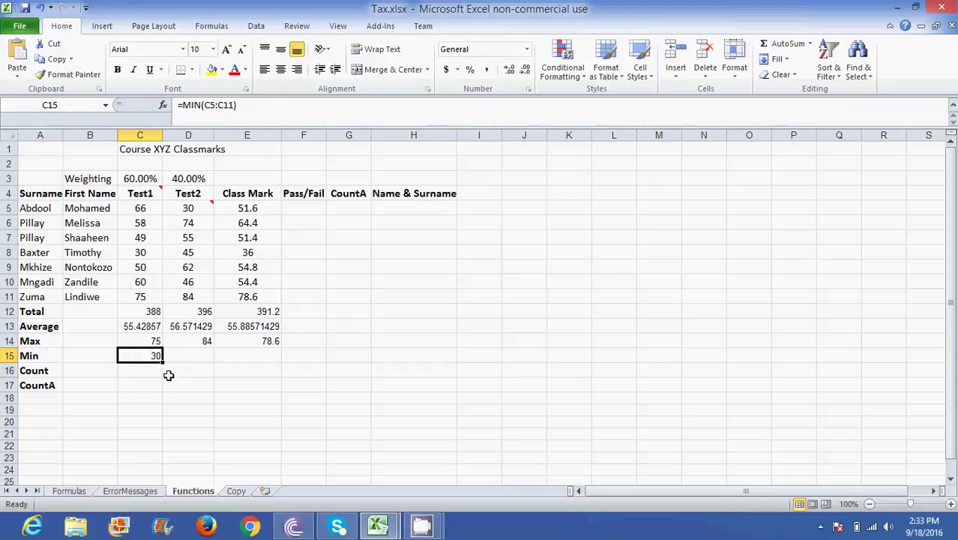
{"action": "left_click_drag", "start_coordinate": [163, 362], "coordinate": [212, 360]}
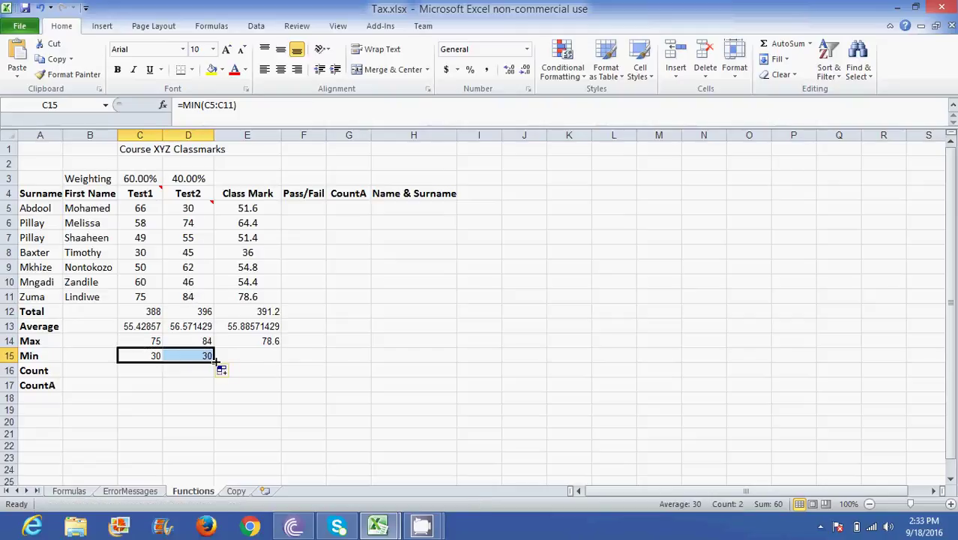
{"action": "left_click_drag", "start_coordinate": [214, 361], "coordinate": [253, 364]}
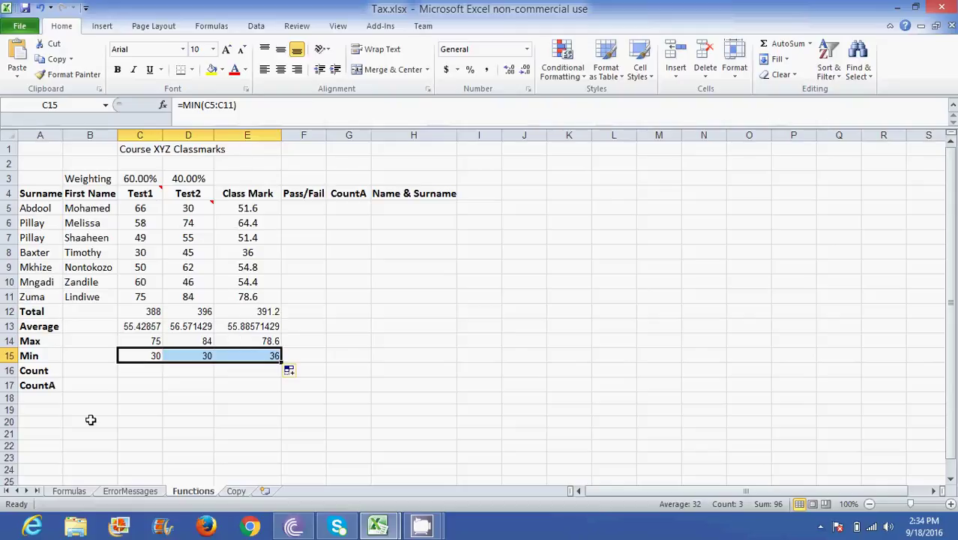
Attempt a COUNT formula in C16, restoring the mark 66 in C5 after overwriting it.
{"action": "left_click", "coordinate": [134, 370]}
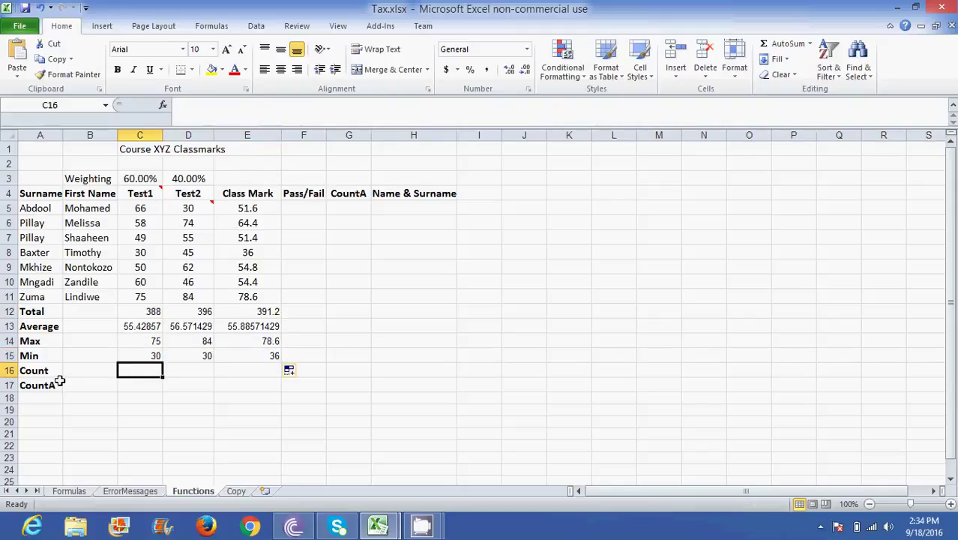
{"action": "left_click", "coordinate": [143, 212]}
{"action": "key", "text": "Down"}
{"action": "key", "text": "Down"}
{"action": "key", "text": "Down"}
{"action": "key", "text": "Down"}
{"action": "key", "text": "Down"}
{"action": "key", "text": "Down"}
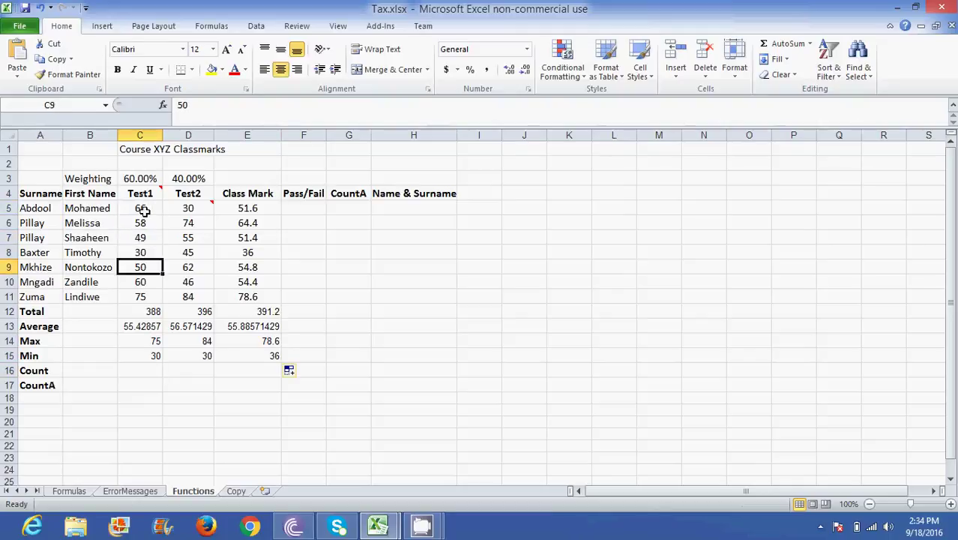
{"action": "key", "text": "Down"}
{"action": "key", "text": "Down"}
{"action": "key", "text": "Down"}
{"action": "key", "text": "Down"}
{"action": "key", "text": "Down"}
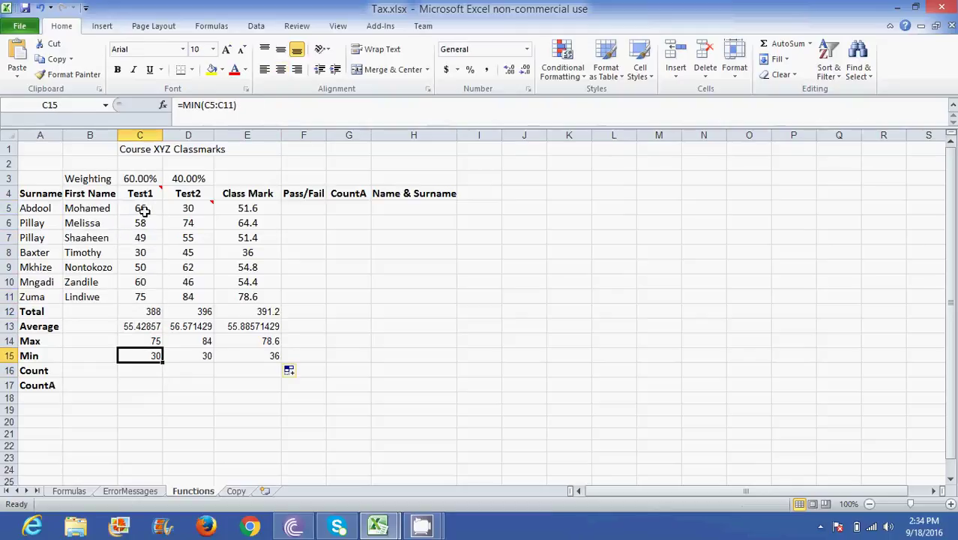
{"action": "type", "text": "="}
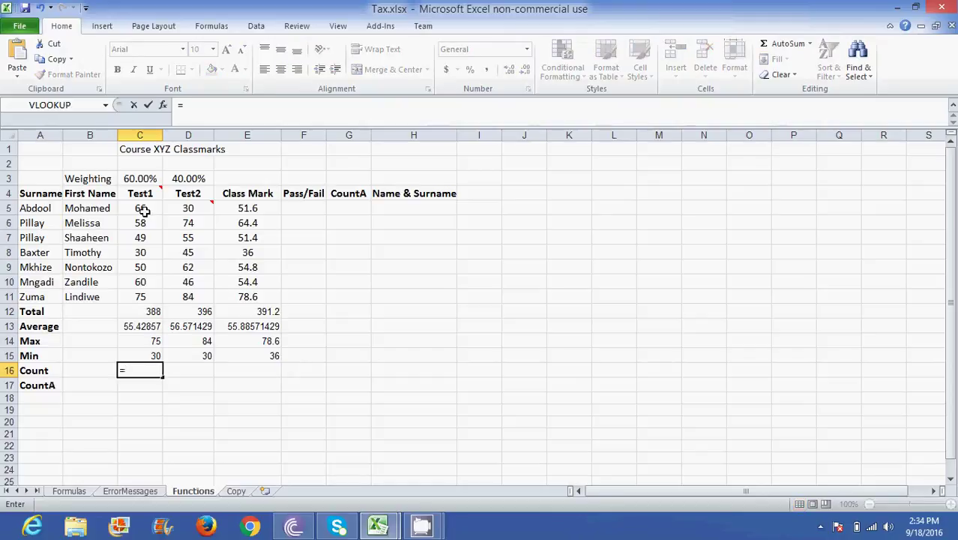
{"action": "type", "text": "COUNT"}
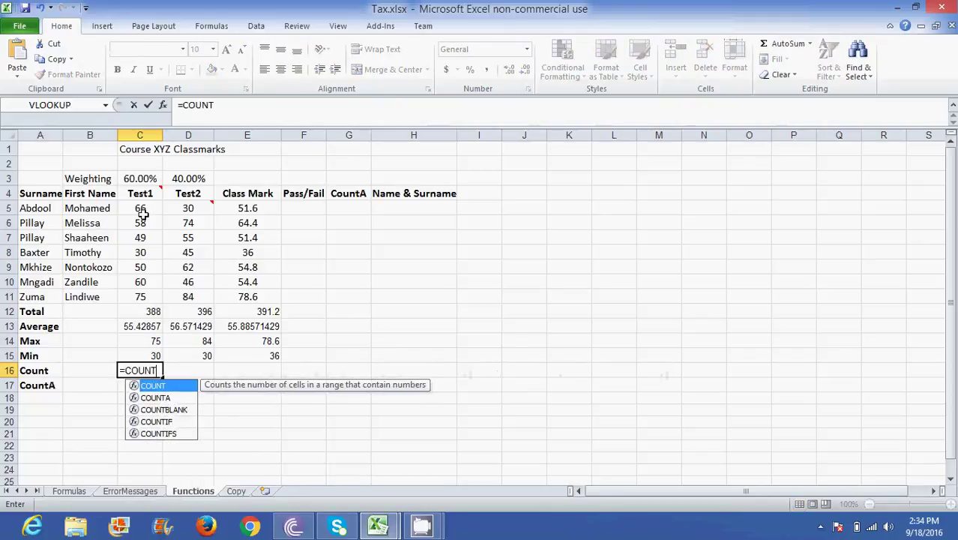
{"action": "left_click_drag", "start_coordinate": [143, 208], "coordinate": [142, 295]}
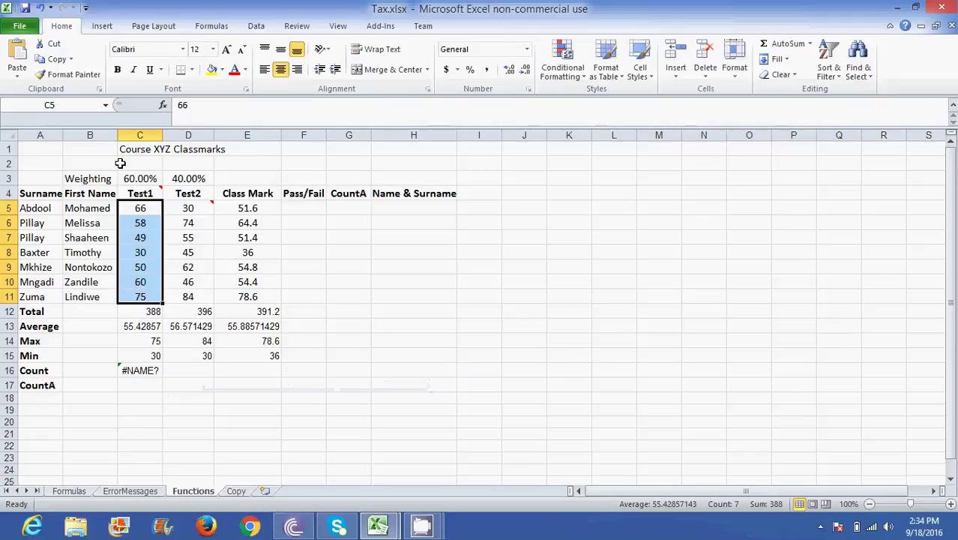
{"action": "key", "text": "BackSpace"}
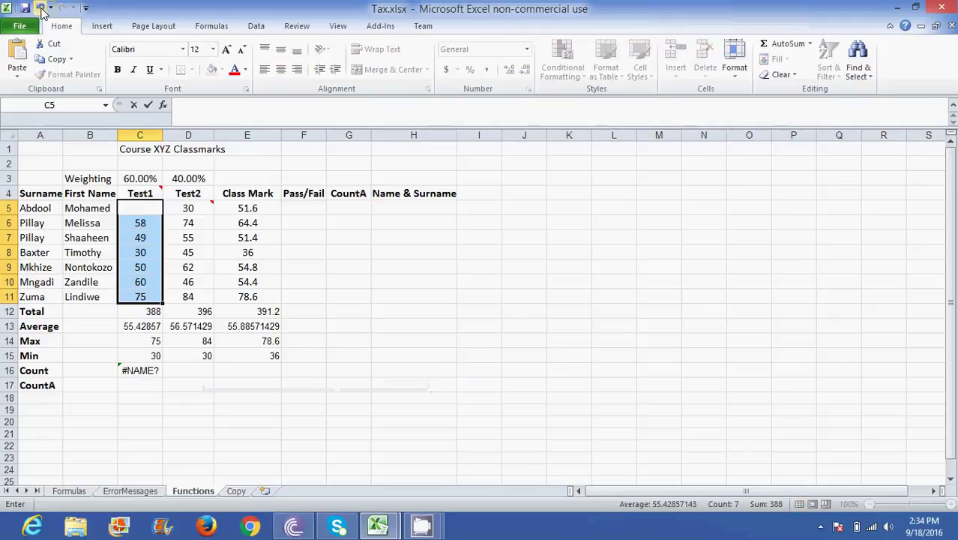
{"action": "type", "text": "66"}
{"action": "left_click", "coordinate": [166, 371]}
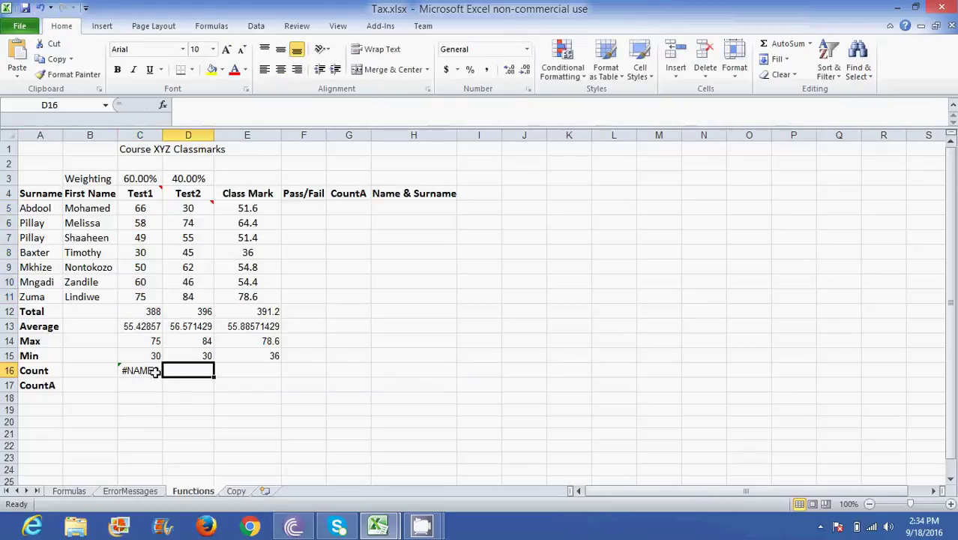
Clear the #NAME? error in C16 and retype the formula as =COUNT(C5:C11).
{"action": "left_click", "coordinate": [152, 371]}
{"action": "key", "text": "BackSpace"}
{"action": "type", "text": "=COUNT("}
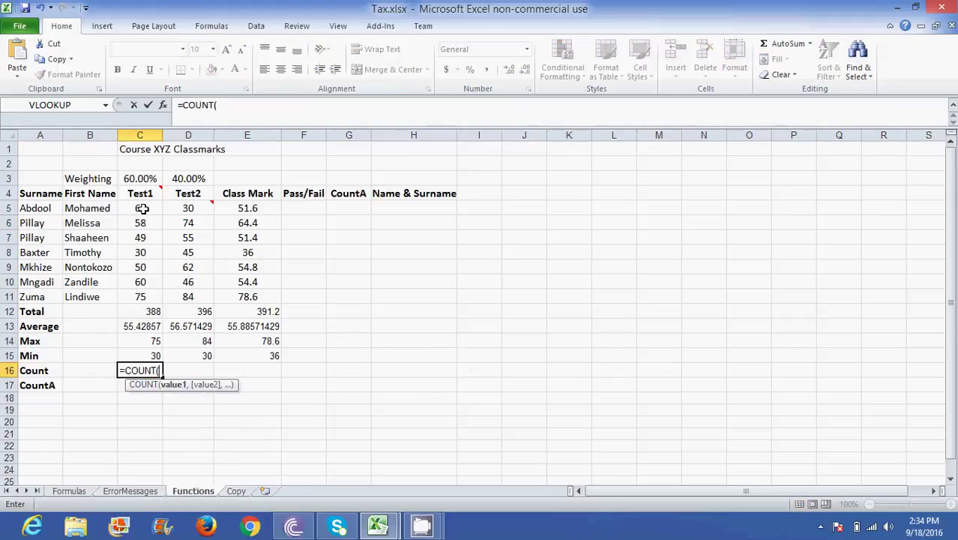
{"action": "left_click_drag", "start_coordinate": [142, 209], "coordinate": [149, 294]}
{"action": "type", "text": ")"}
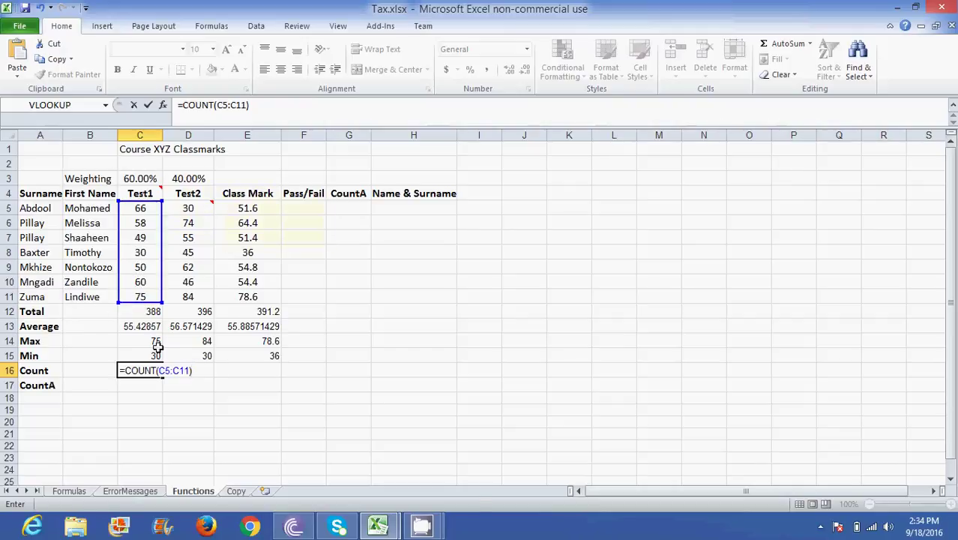
Commit =COUNT(C5:C11), showing 7, then delete the 49 in C7 so the count drops to 6.
{"action": "left_click", "coordinate": [160, 392]}
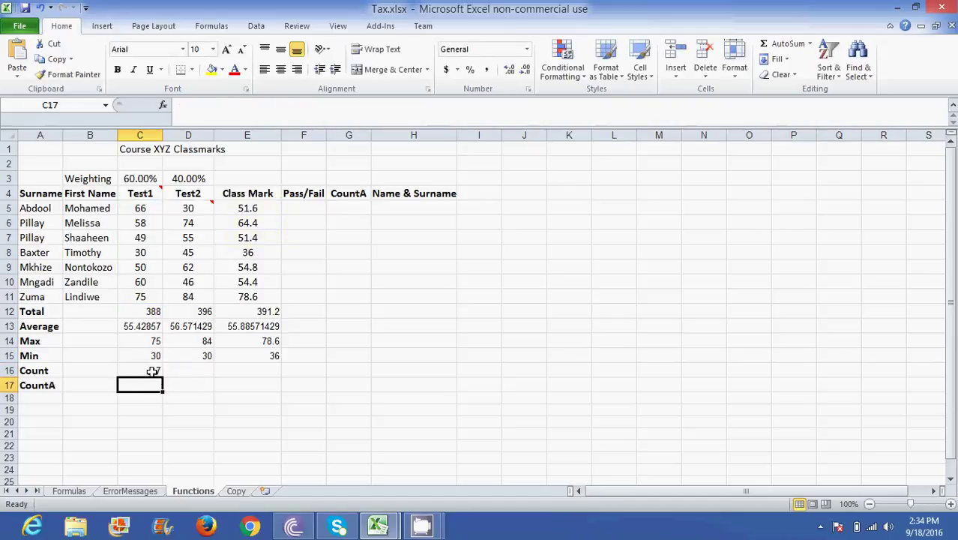
{"action": "left_click", "coordinate": [152, 371]}
{"action": "left_click", "coordinate": [143, 238]}
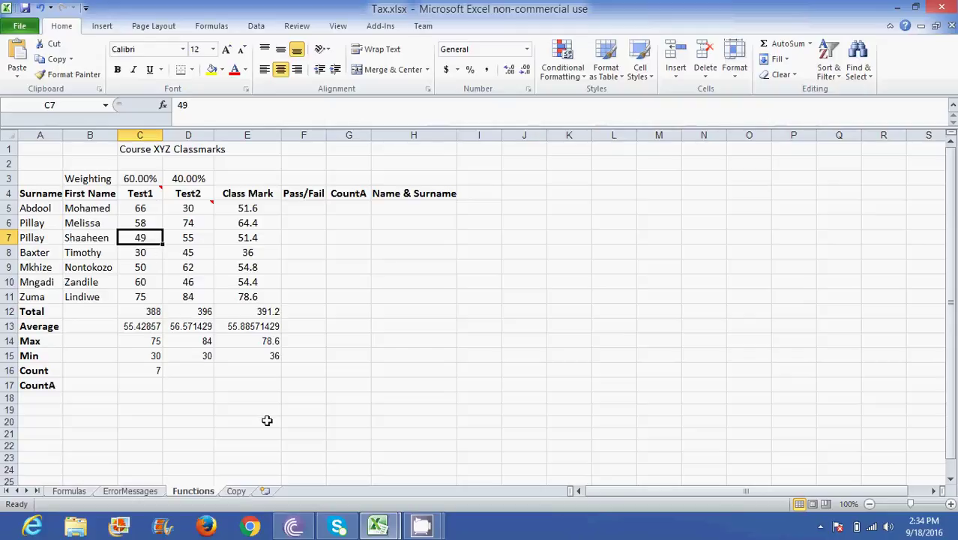
{"action": "key", "text": "Delete"}
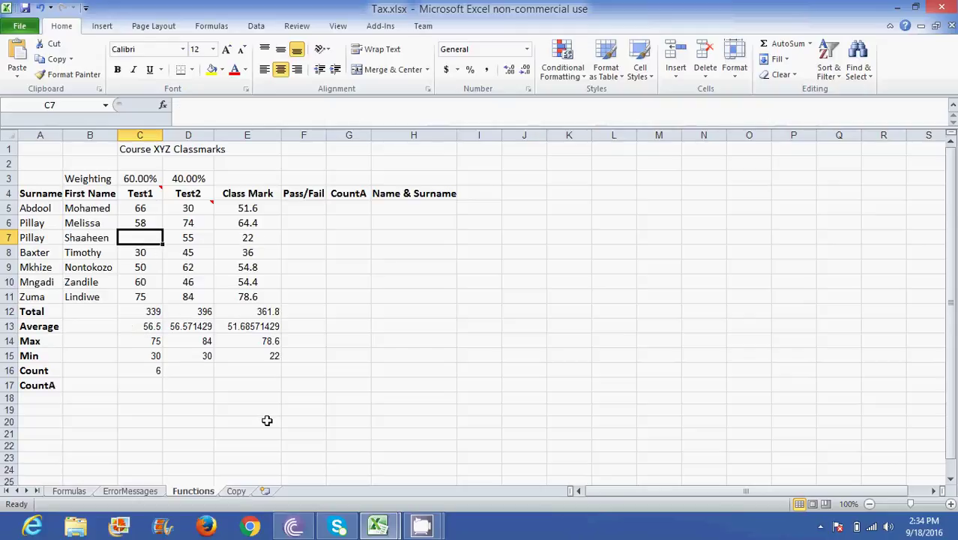
{"action": "left_click", "coordinate": [154, 371]}
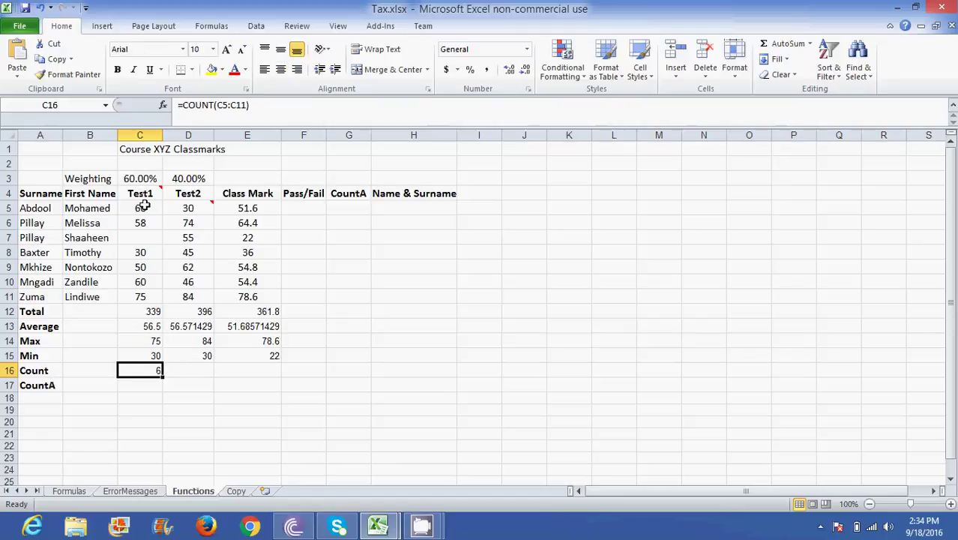
Undo the deletion to restore 49 in C7 and recheck the count of 7.
{"action": "left_click_drag", "start_coordinate": [144, 206], "coordinate": [143, 291]}
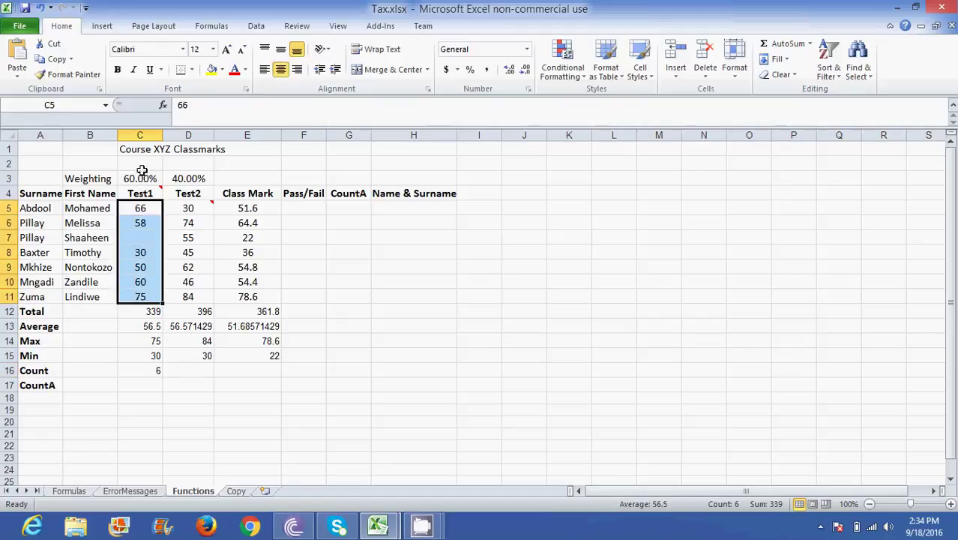
{"action": "left_click", "coordinate": [142, 236]}
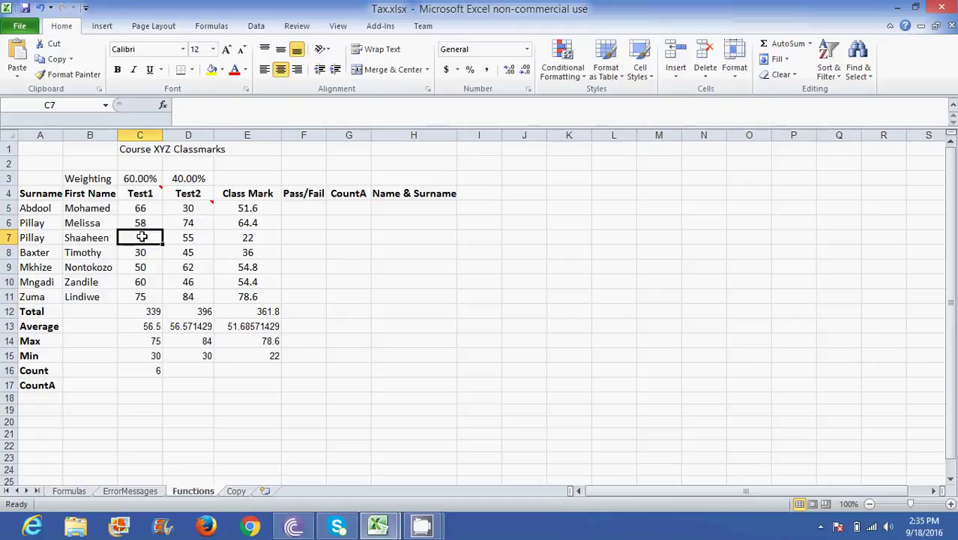
{"action": "key", "text": "ctrl+z"}
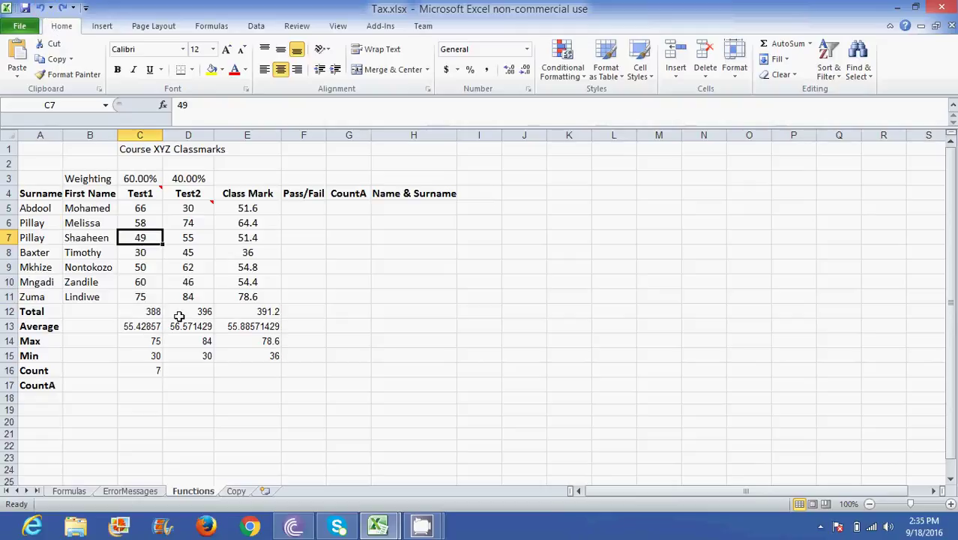
{"action": "left_click", "coordinate": [150, 369]}
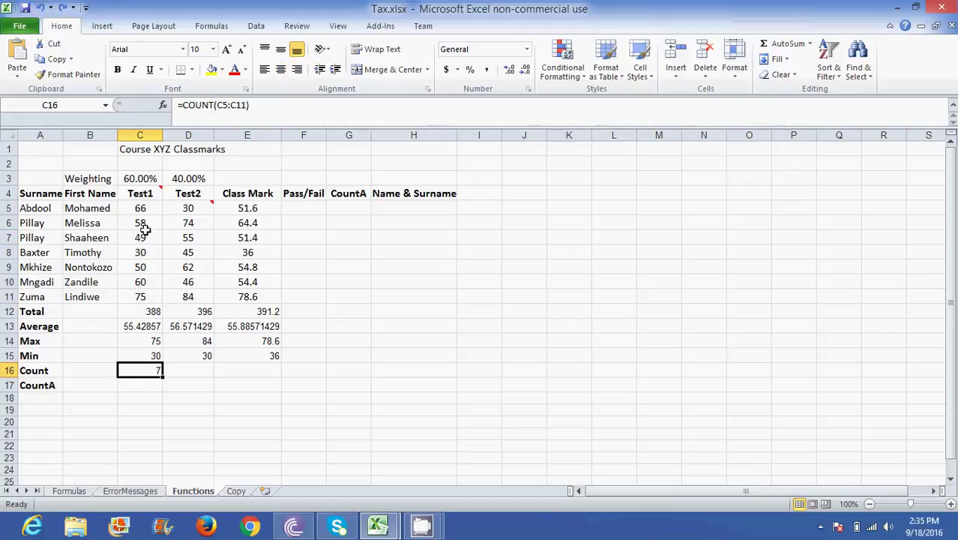
{"action": "left_click", "coordinate": [147, 383]}
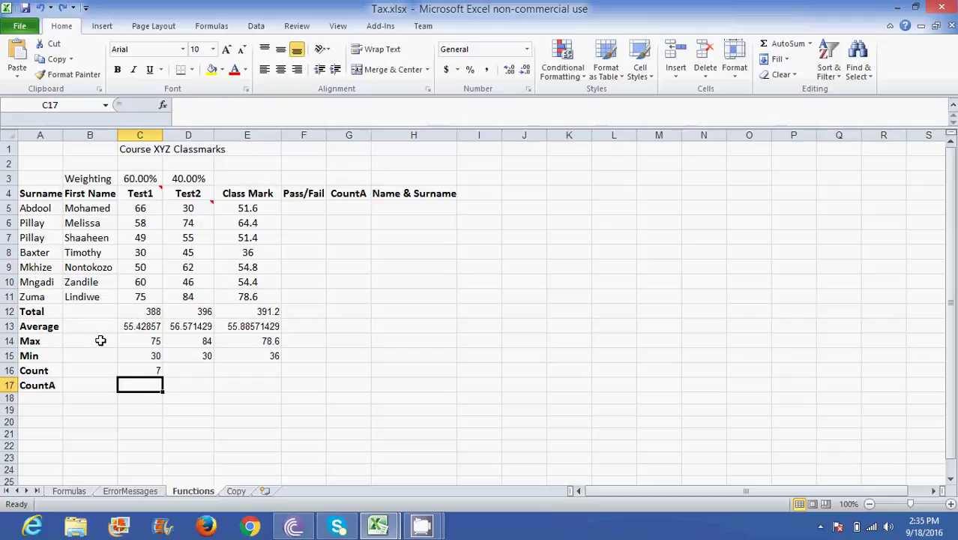
Change the C16 formula to =COUNT(C4:C11) to include the Test1 heading; it still returns 7.
{"action": "left_click", "coordinate": [148, 369]}
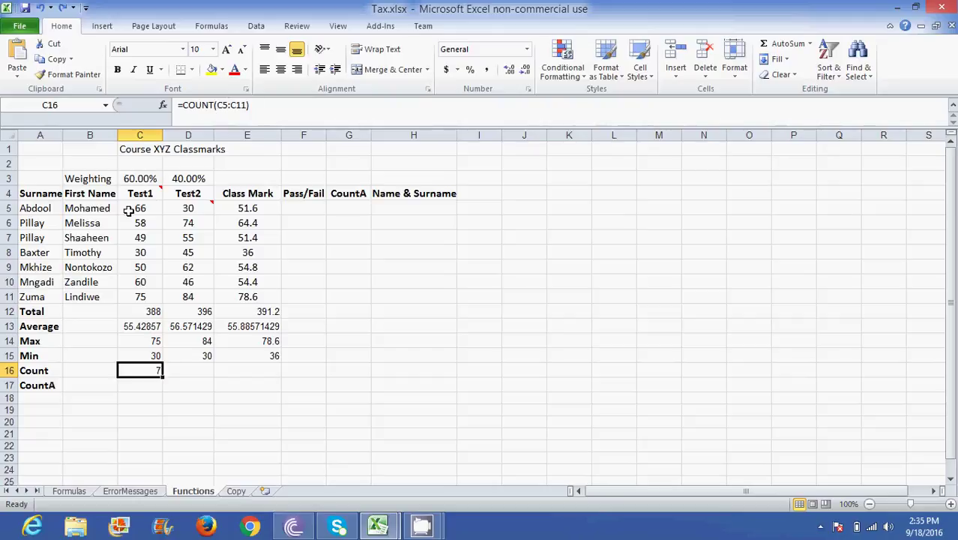
{"action": "mouse_move", "coordinate": [139, 193]}
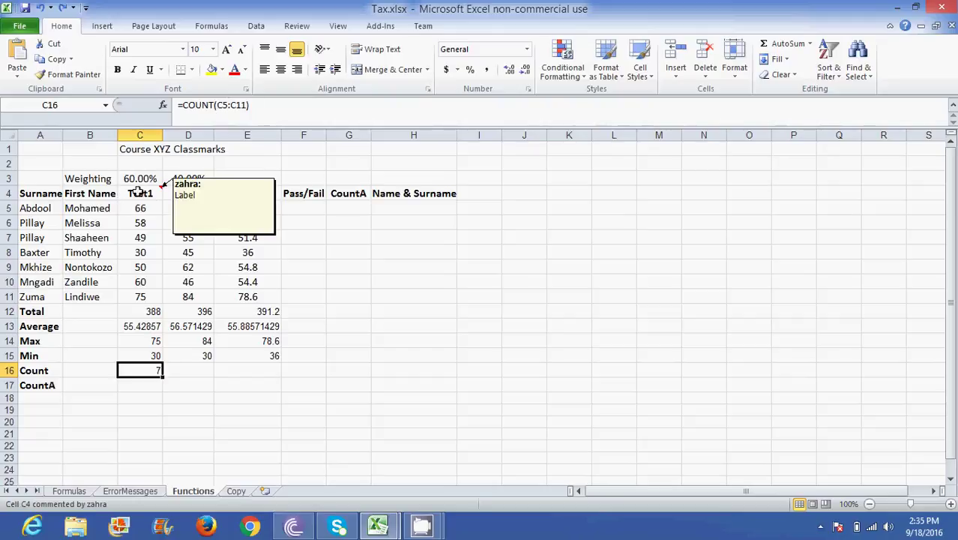
{"action": "left_click", "coordinate": [224, 105]}
{"action": "key", "text": "Delete"}
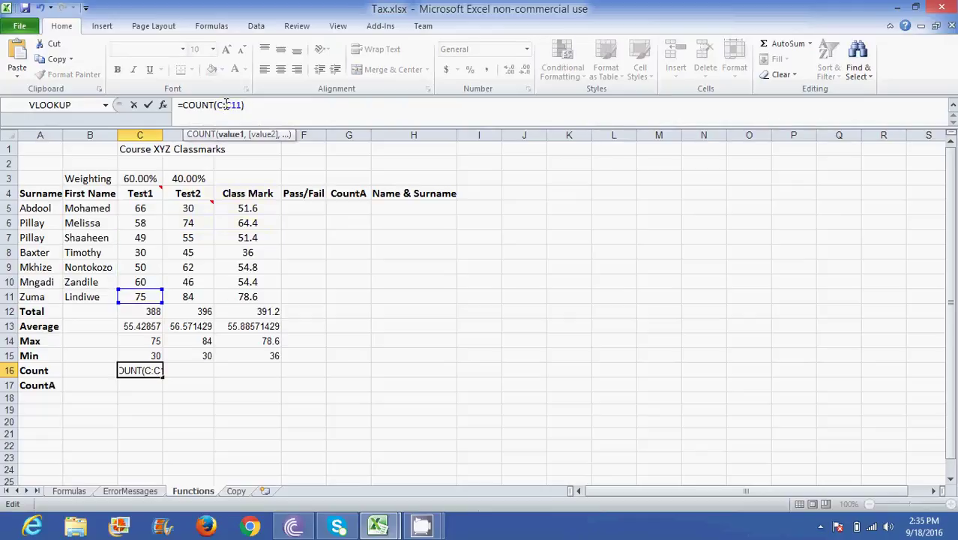
{"action": "type", "text": "4"}
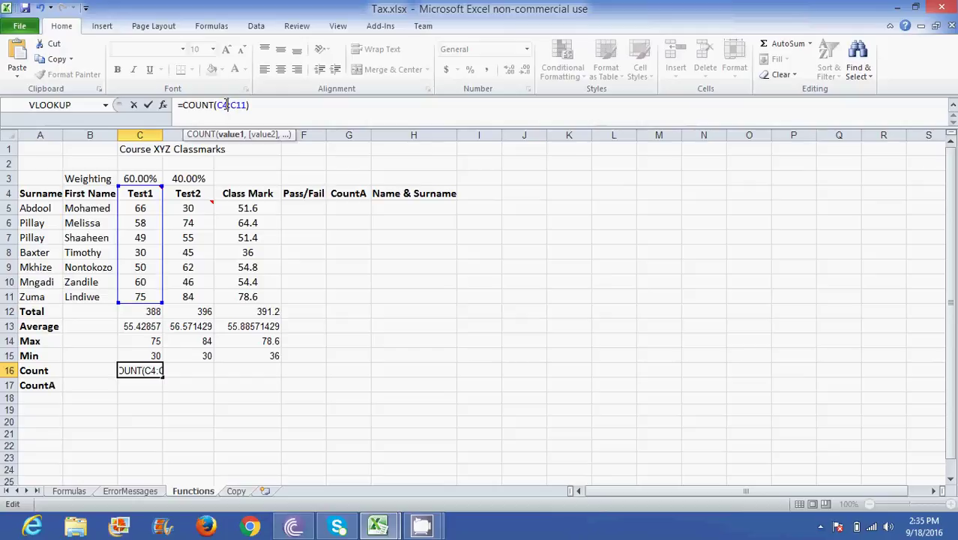
{"action": "key", "text": "Return"}
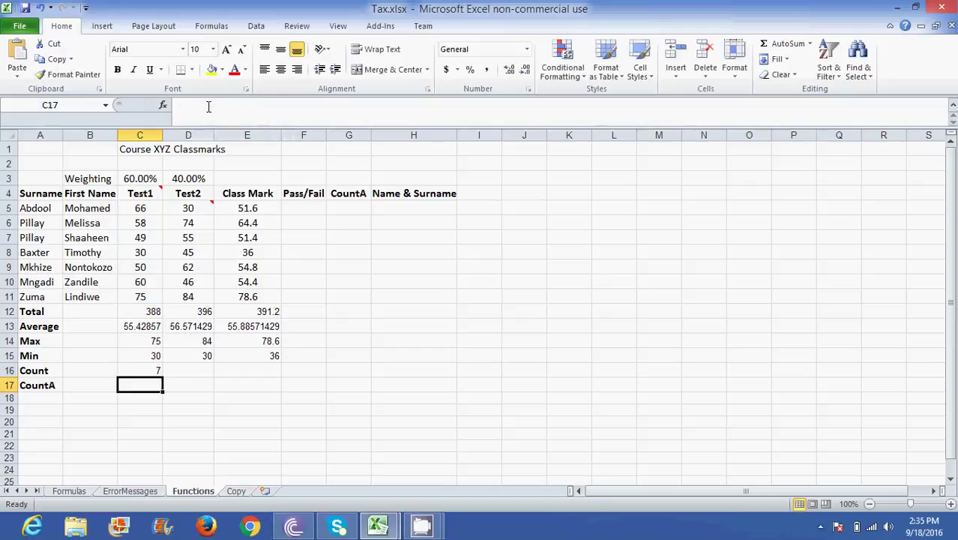
{"action": "left_click", "coordinate": [154, 207]}
{"action": "key", "text": "Down"}
{"action": "key", "text": "Down"}
{"action": "key", "text": "Down"}
{"action": "key", "text": "Down"}
{"action": "key", "text": "Down"}
{"action": "key", "text": "Down"}
{"action": "key", "text": "Up"}
{"action": "key", "text": "Up"}
{"action": "key", "text": "Up"}
{"action": "key", "text": "Up"}
{"action": "key", "text": "Up"}
{"action": "key", "text": "Up"}
{"action": "key", "text": "Up"}
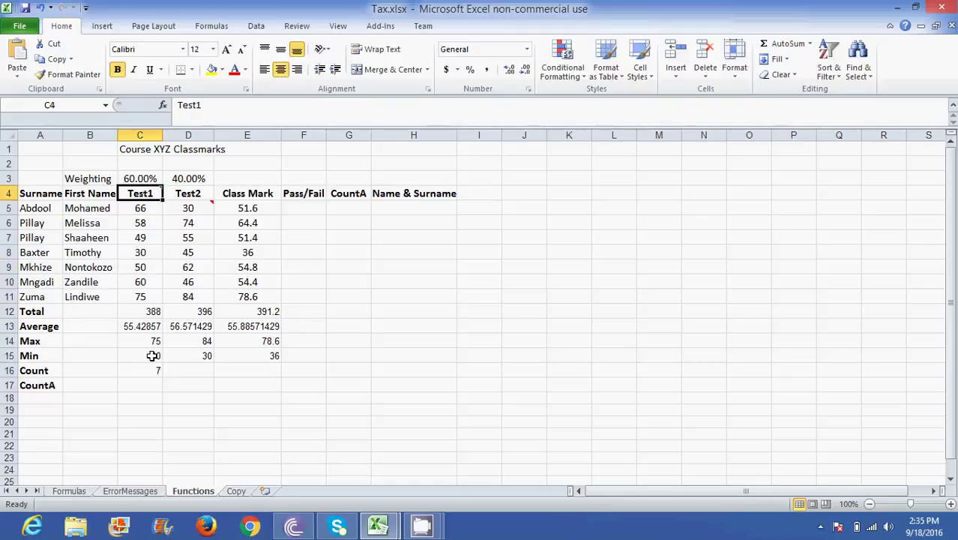
Enter =COUNTA(C4:C11) in C17 so the CountA row returns 8, counting the Test1 heading.
{"action": "left_click", "coordinate": [147, 383]}
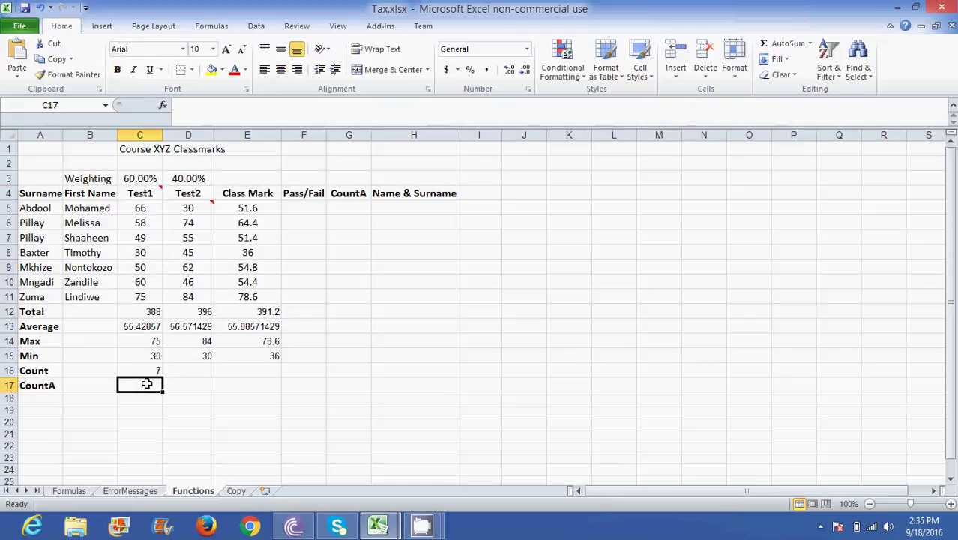
{"action": "type", "text": "=COUNT"}
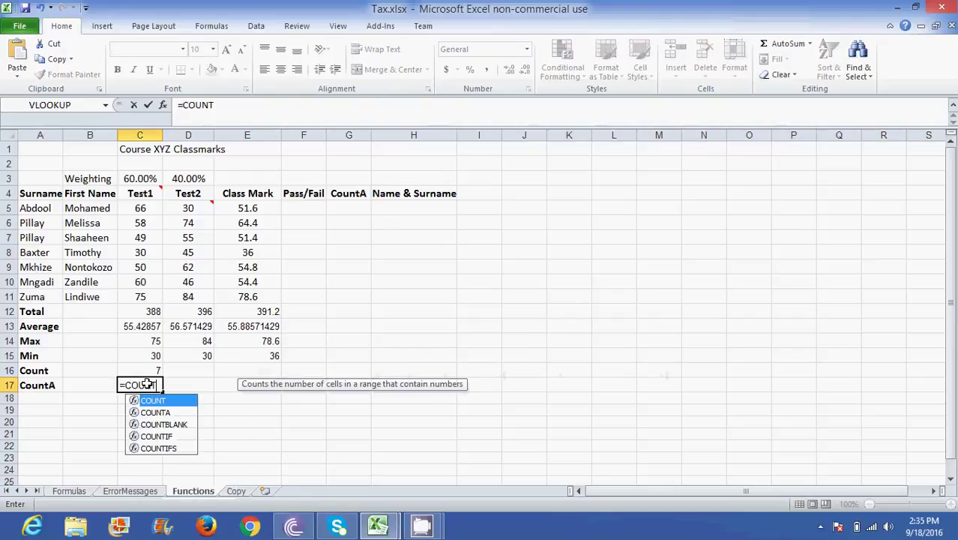
{"action": "type", "text": "A("}
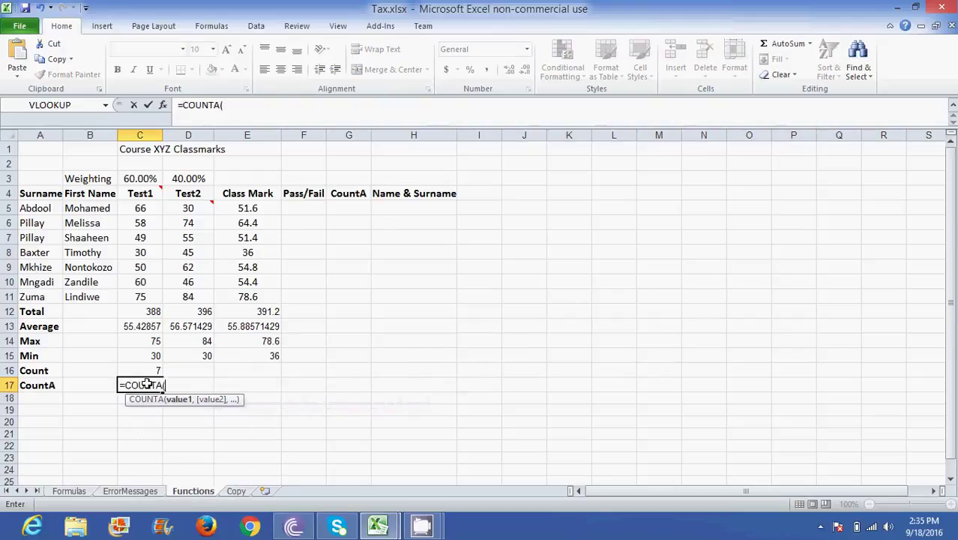
{"action": "left_click_drag", "start_coordinate": [142, 193], "coordinate": [147, 292]}
{"action": "type", "text": ")"}
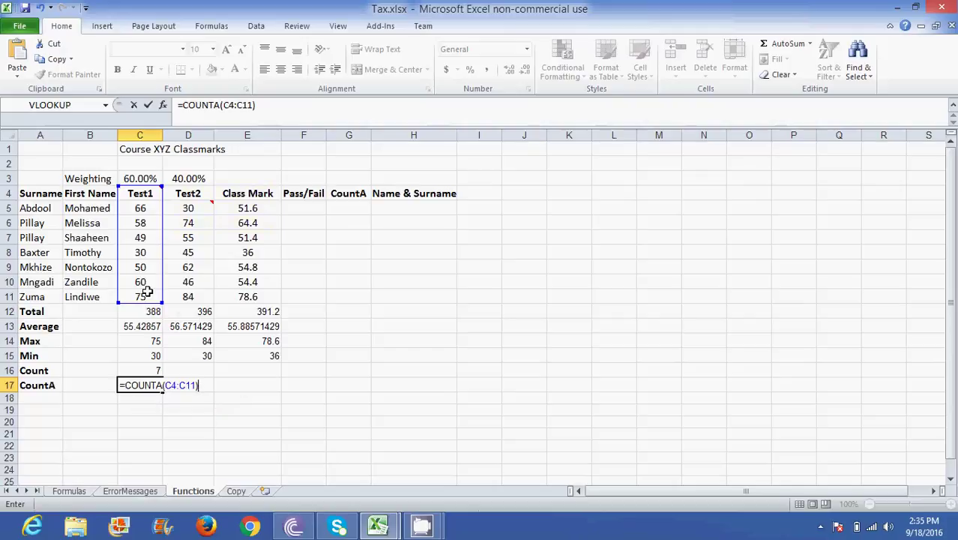
{"action": "key", "text": "Return"}
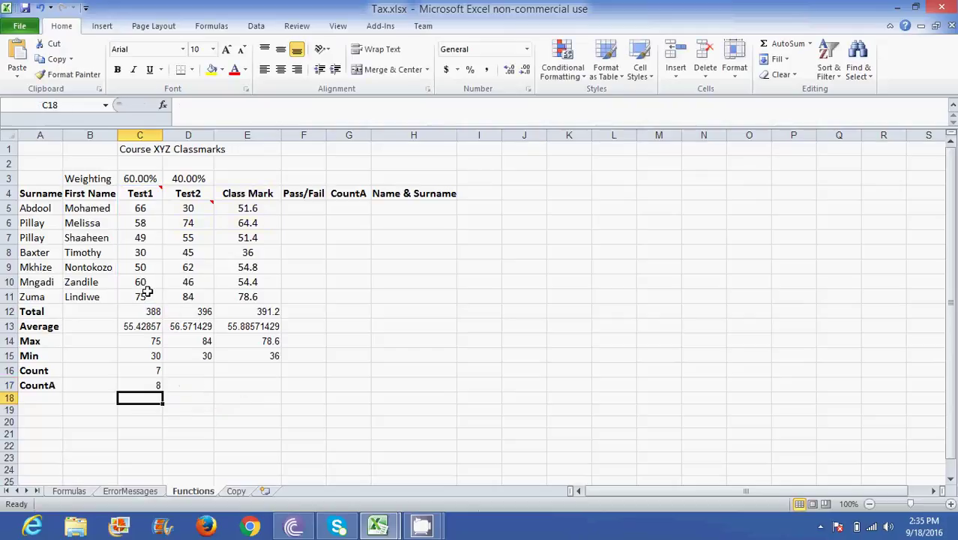
{"action": "left_click", "coordinate": [148, 375]}
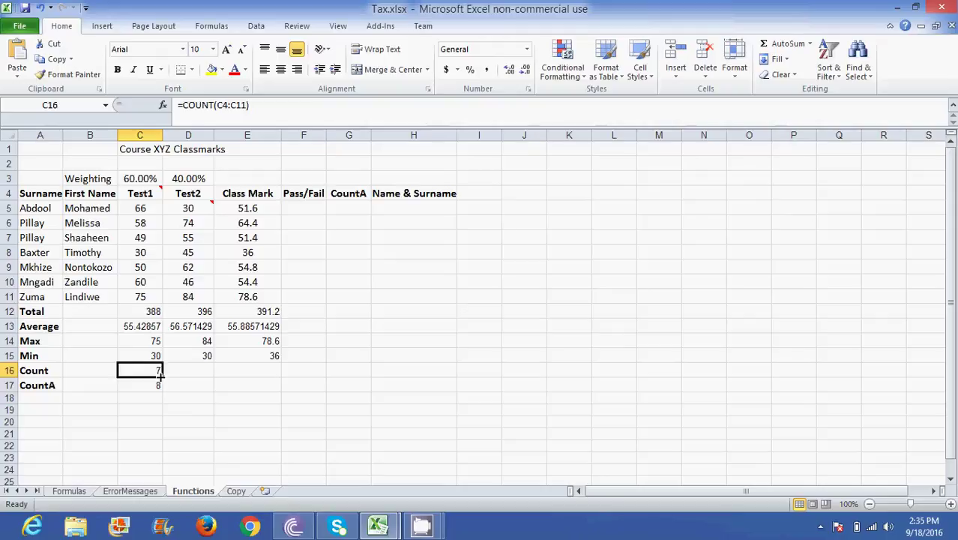
{"action": "left_click_drag", "start_coordinate": [162, 377], "coordinate": [269, 381]}
{"action": "left_click", "coordinate": [153, 385]}
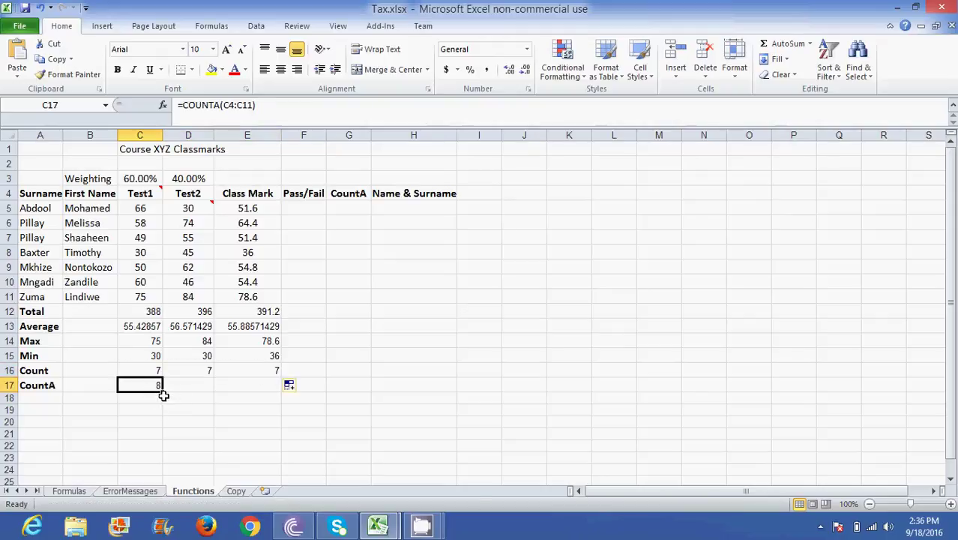
{"action": "left_click_drag", "start_coordinate": [162, 391], "coordinate": [276, 411]}
{"action": "left_click", "coordinate": [39, 375]}
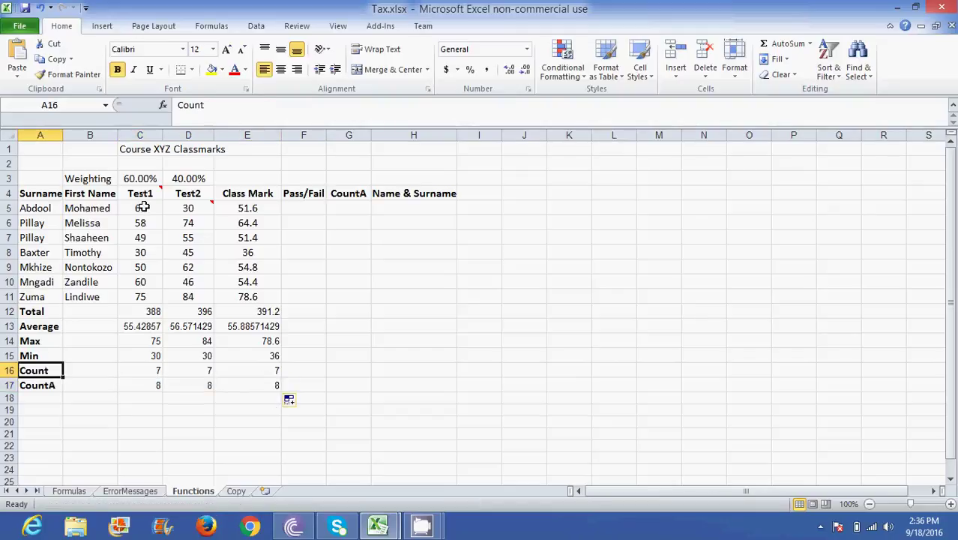
{"action": "left_click", "coordinate": [143, 208]}
{"action": "left_click", "coordinate": [143, 237]}
{"action": "left_click", "coordinate": [143, 252]}
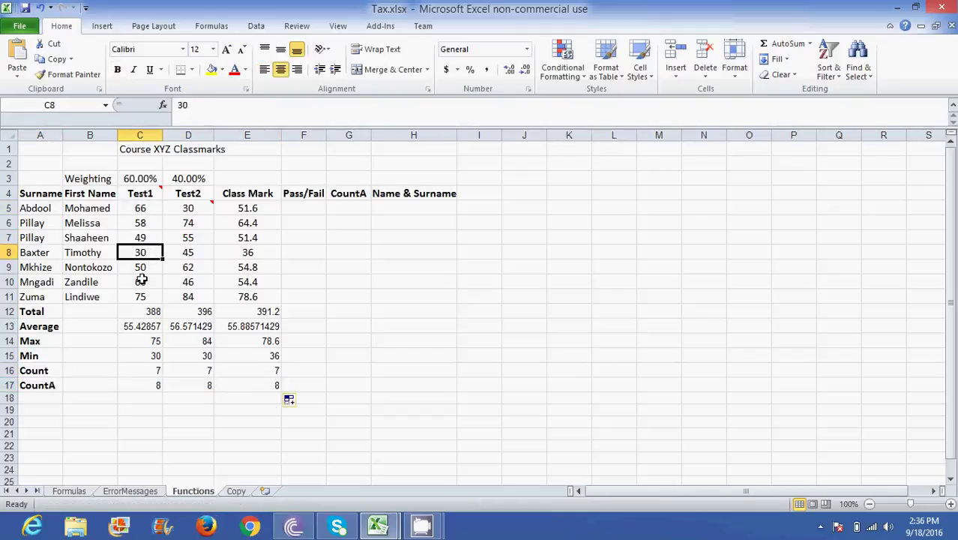
{"action": "left_click", "coordinate": [142, 280]}
{"action": "left_click", "coordinate": [143, 254]}
{"action": "left_click", "coordinate": [143, 237]}
{"action": "left_click", "coordinate": [141, 223]}
{"action": "left_click", "coordinate": [140, 193]}
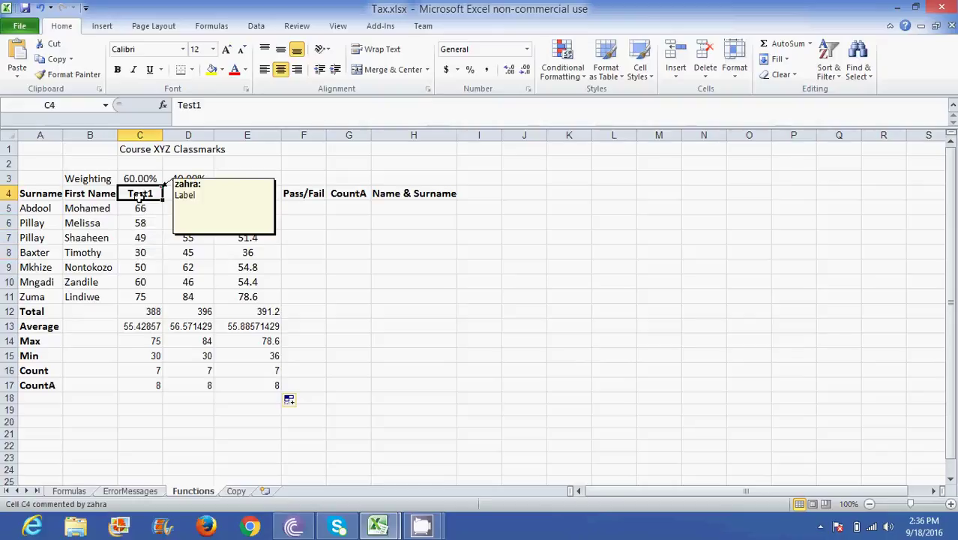
{"action": "left_click", "coordinate": [58, 386]}
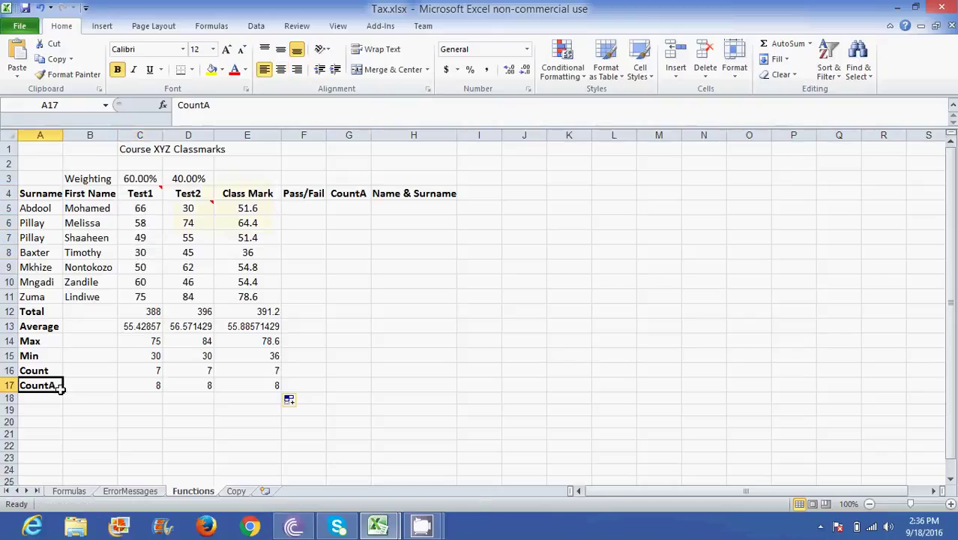
{"action": "left_click", "coordinate": [142, 252]}
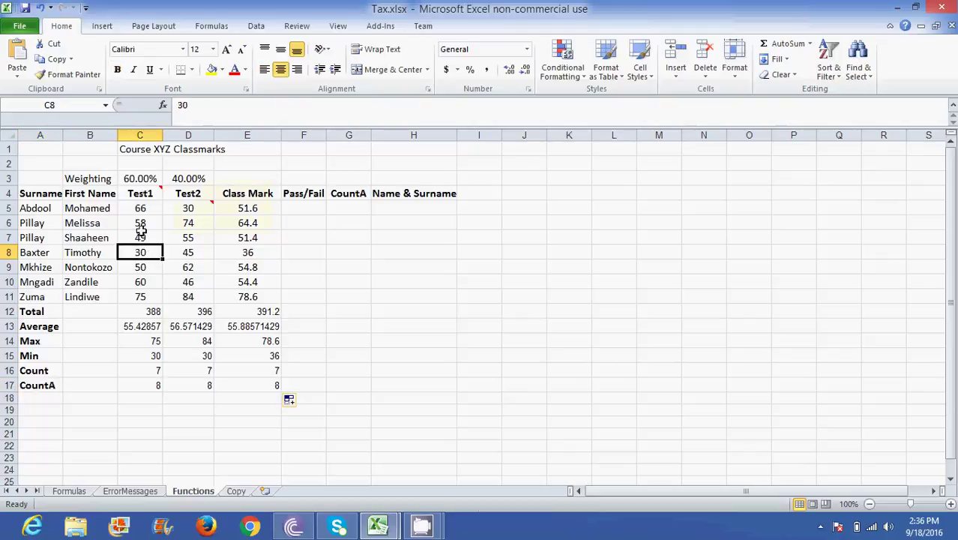
{"action": "left_click", "coordinate": [139, 194]}
{"action": "left_click", "coordinate": [143, 240]}
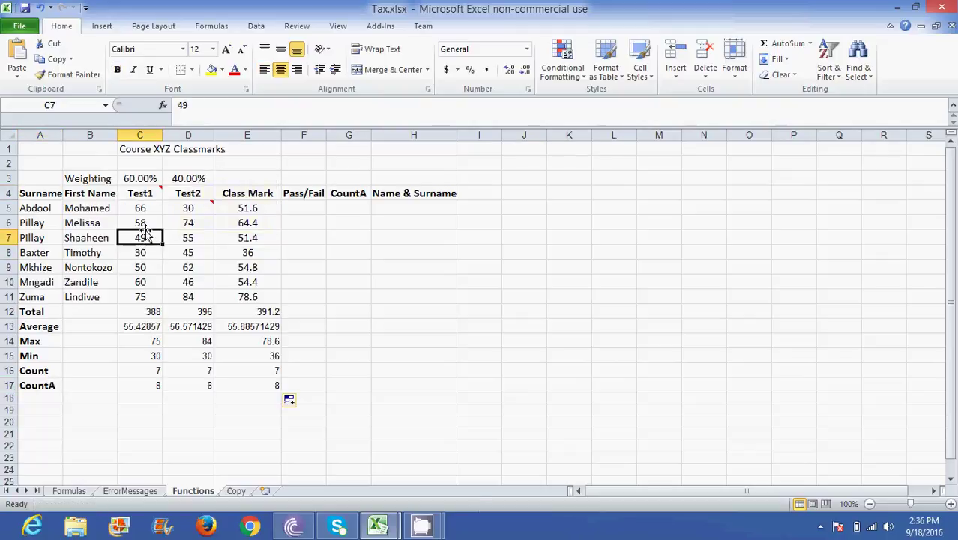
{"action": "left_click", "coordinate": [141, 224]}
{"action": "left_click", "coordinate": [141, 252]}
{"action": "left_click", "coordinate": [143, 278]}
{"action": "left_click_drag", "start_coordinate": [133, 313], "coordinate": [265, 387]}
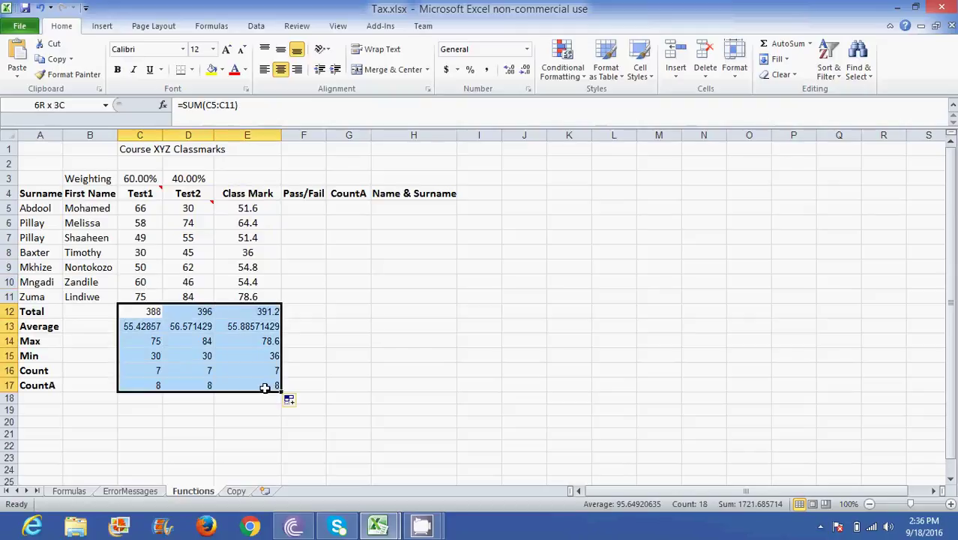
{"action": "left_click", "coordinate": [179, 344]}
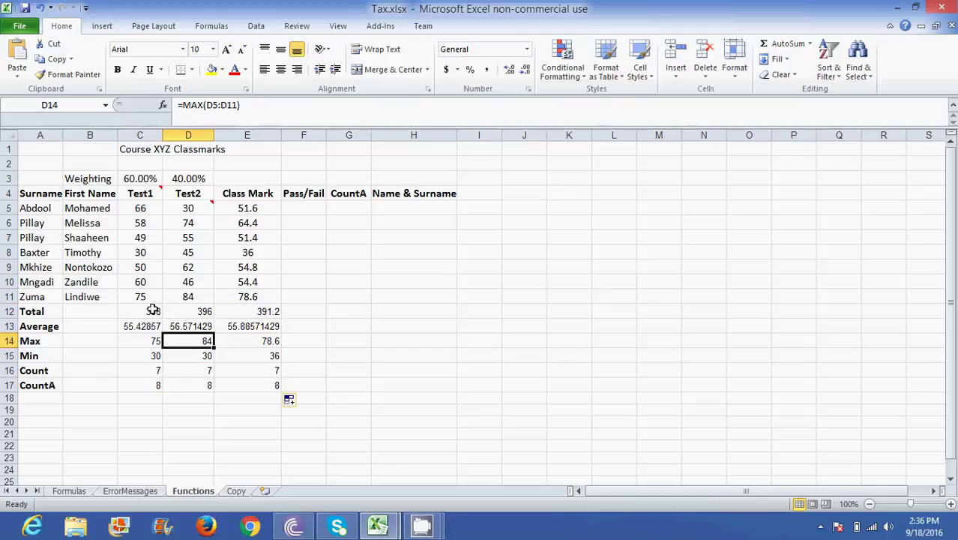
{"action": "left_click", "coordinate": [153, 312]}
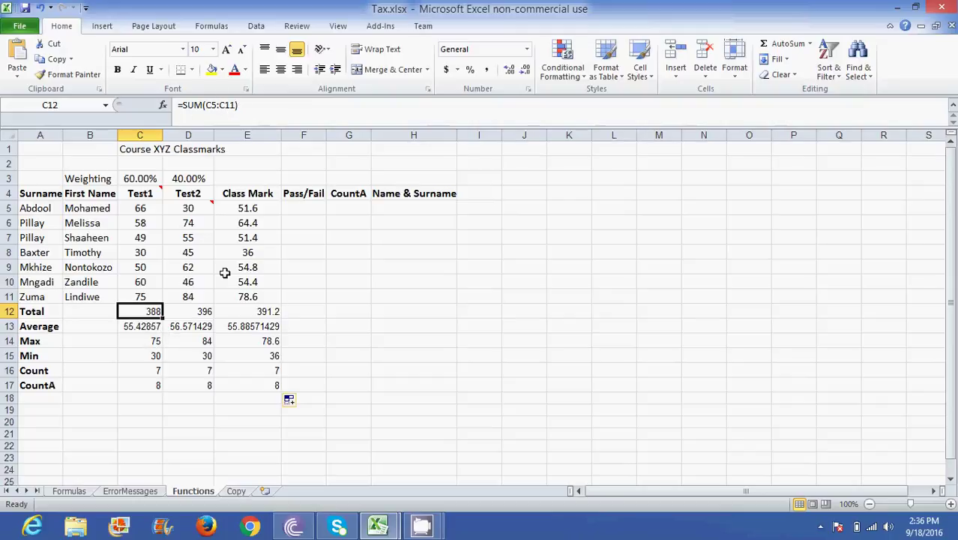
Select F5 and drag column F's right border to widen the Pass/Fail column.
{"action": "left_click", "coordinate": [310, 204]}
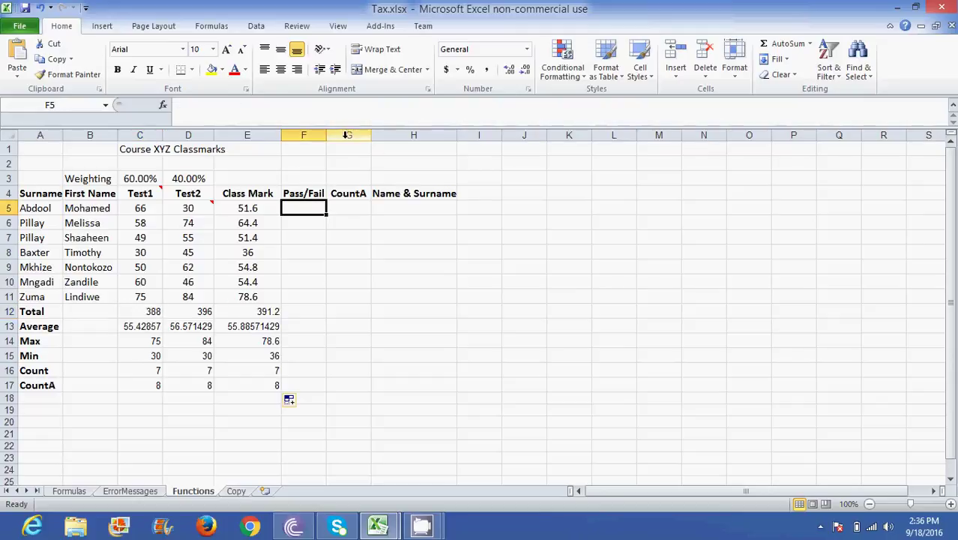
{"action": "left_click_drag", "start_coordinate": [328, 135], "coordinate": [419, 135]}
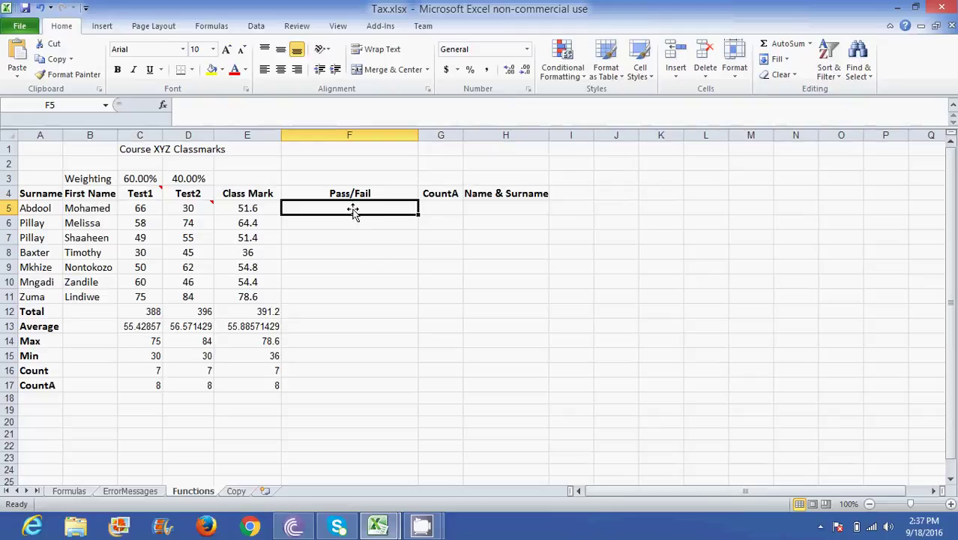
Enter =IF(E5<50,"FAIL","PASS") in F5, showing PASS for the 51.6 class mark.
{"action": "type", "text": "=IF"}
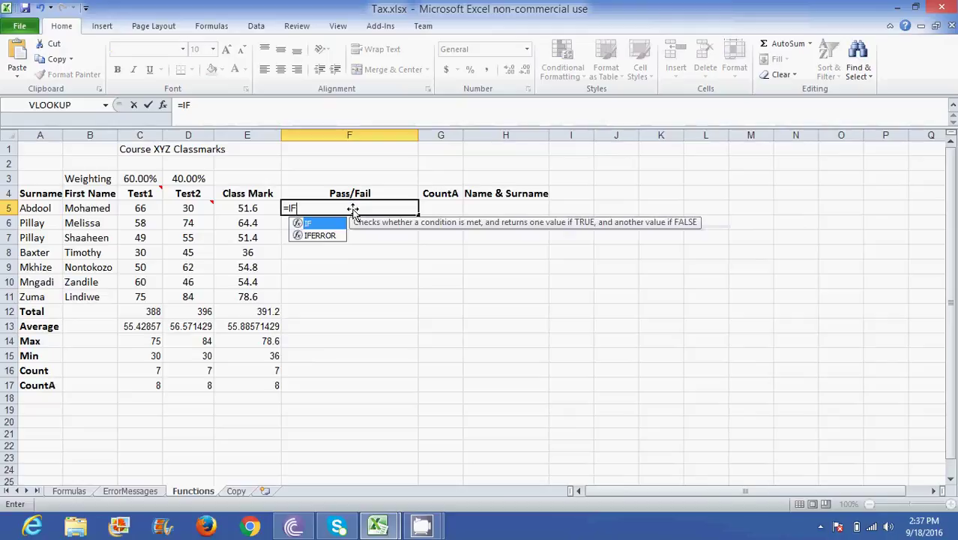
{"action": "type", "text": "("}
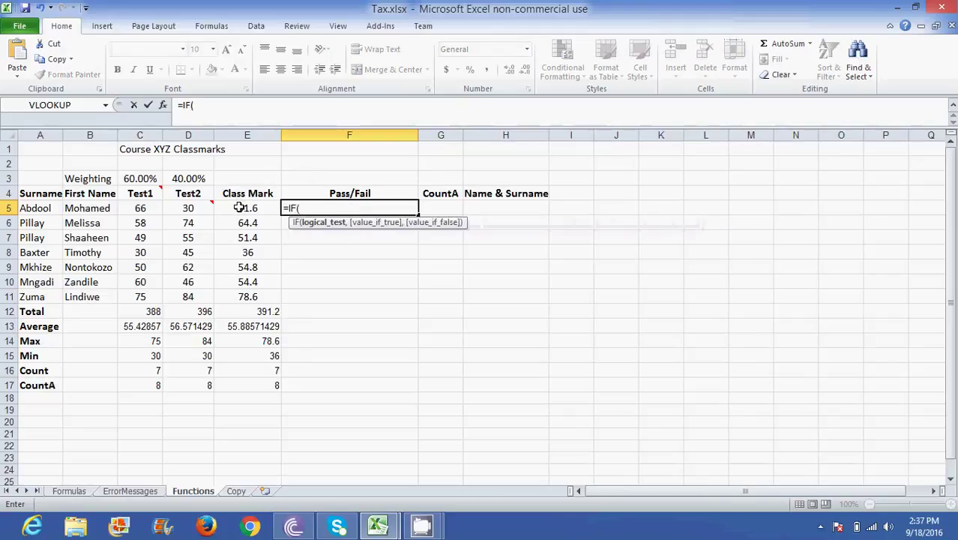
{"action": "left_click", "coordinate": [239, 208]}
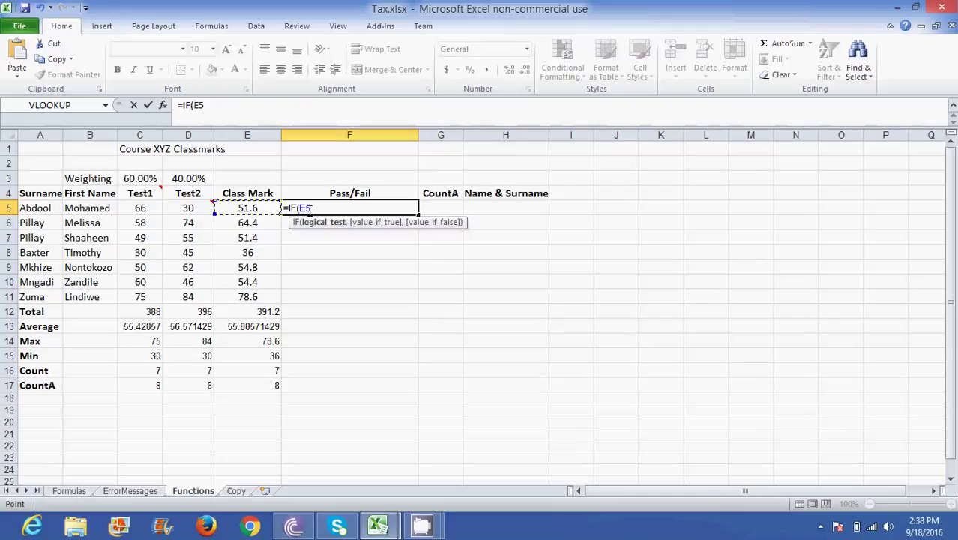
{"action": "type", "text": "<50,"}
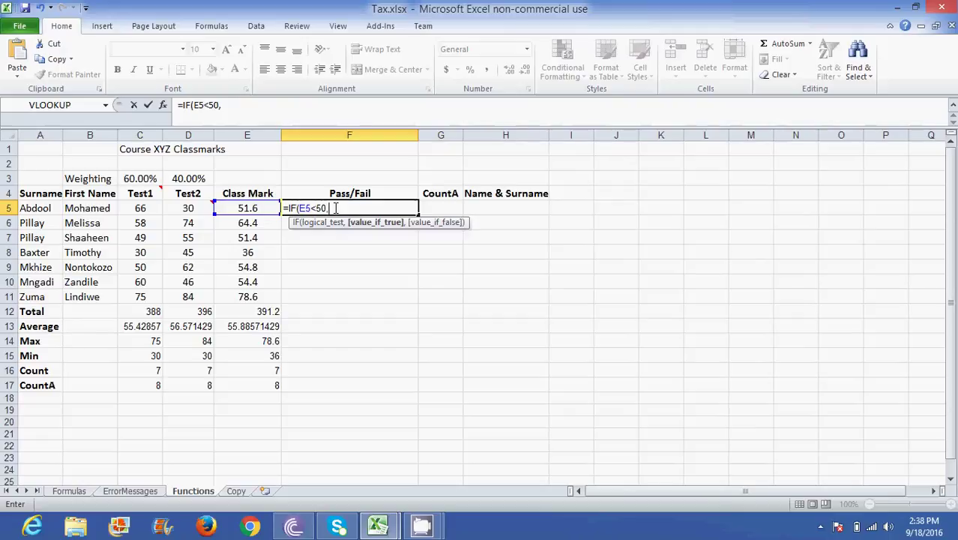
{"action": "type", "text": "FAIL"}
{"action": "key", "text": "BackSpace"}
{"action": "key", "text": "BackSpace"}
{"action": "key", "text": "BackSpace"}
{"action": "key", "text": "BackSpace"}
{"action": "type", "text": "FAIL\","}
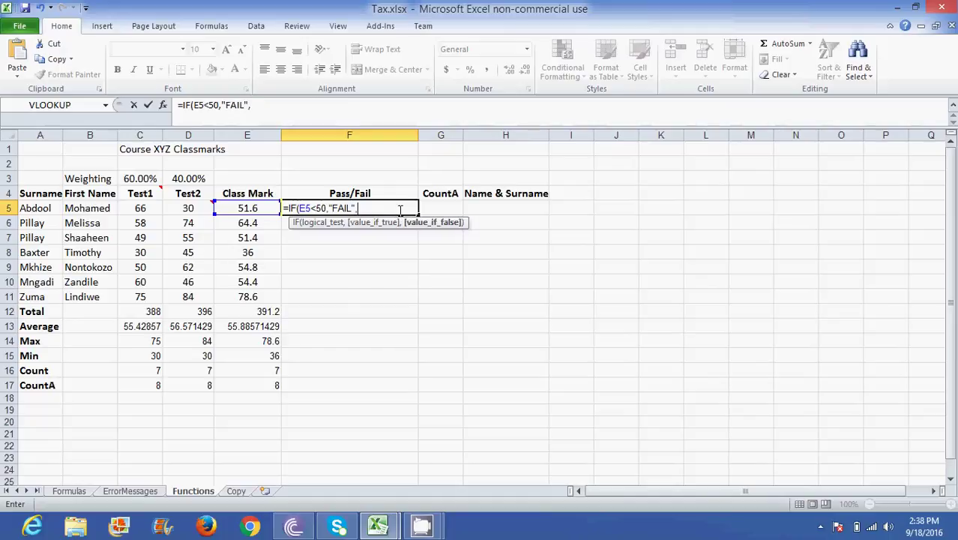
{"action": "type", "text": "PASS"}
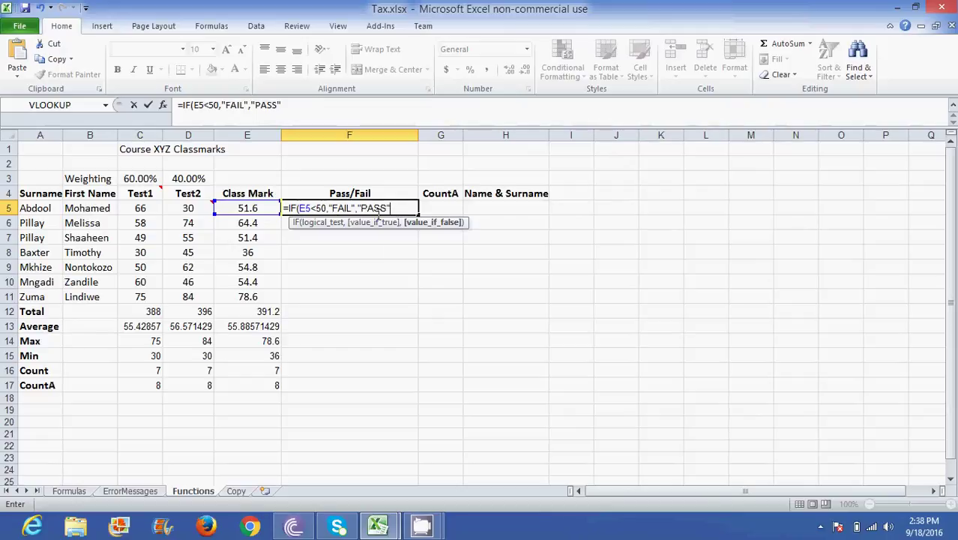
{"action": "type", "text": "\")"}
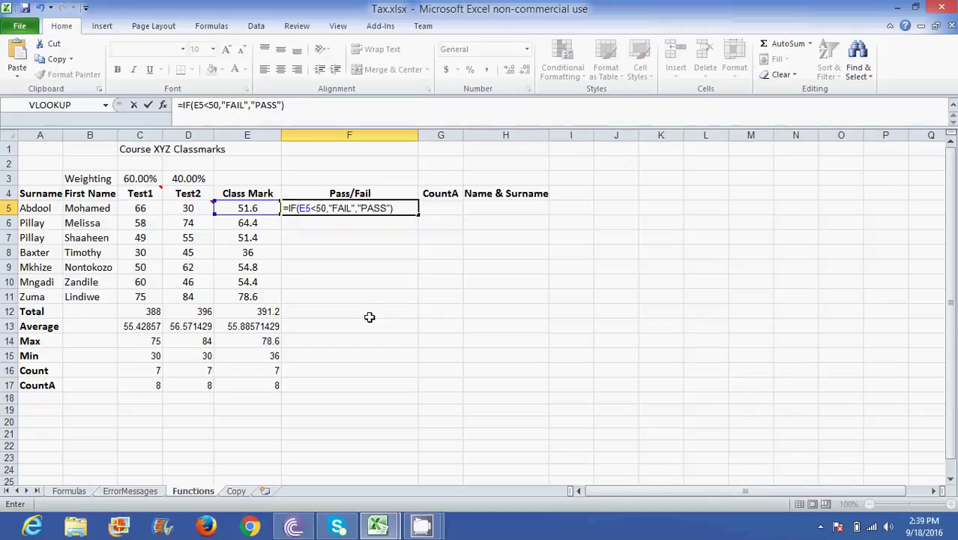
{"action": "key", "text": "Return"}
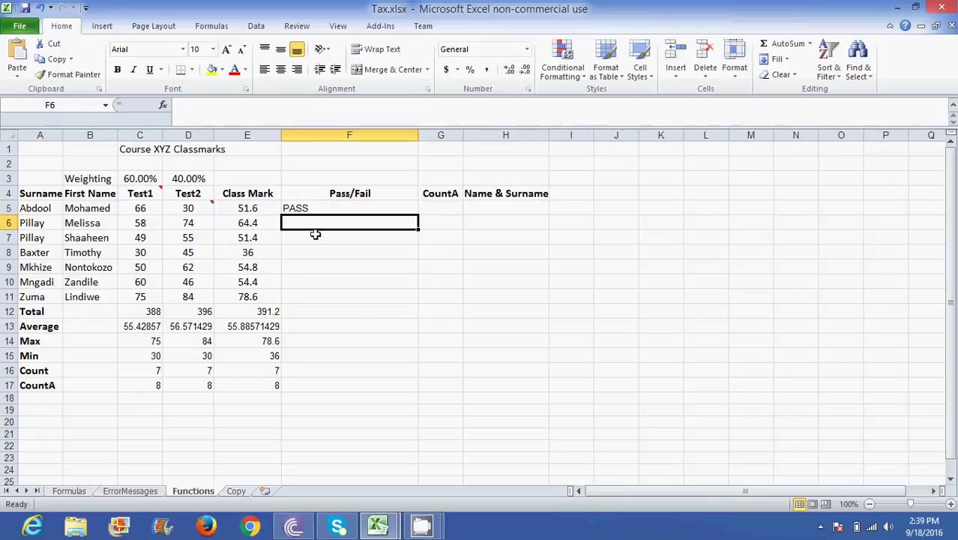
Fill the F5 pass/fail formula down to F11 and step through the results.
{"action": "left_click", "coordinate": [333, 208]}
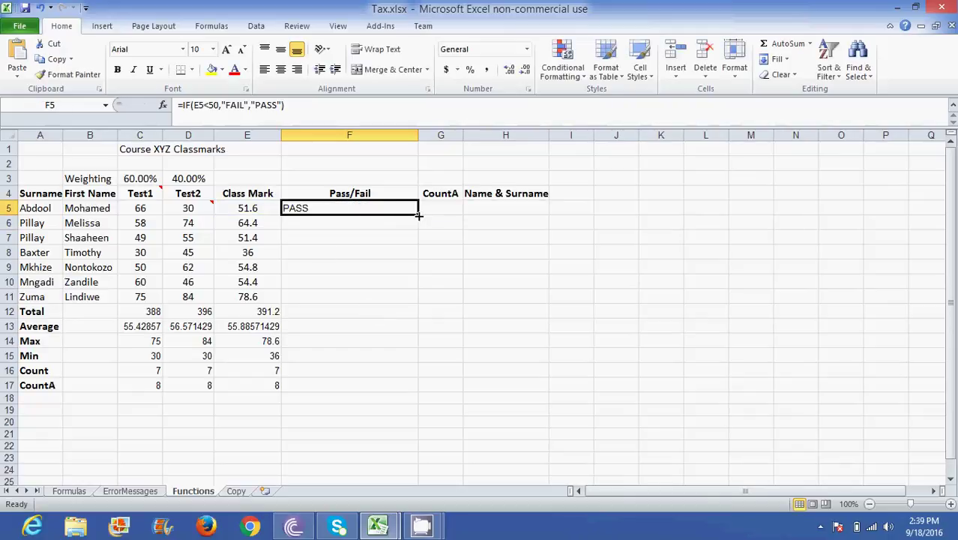
{"action": "left_click_drag", "start_coordinate": [419, 215], "coordinate": [418, 301]}
{"action": "left_click", "coordinate": [309, 209]}
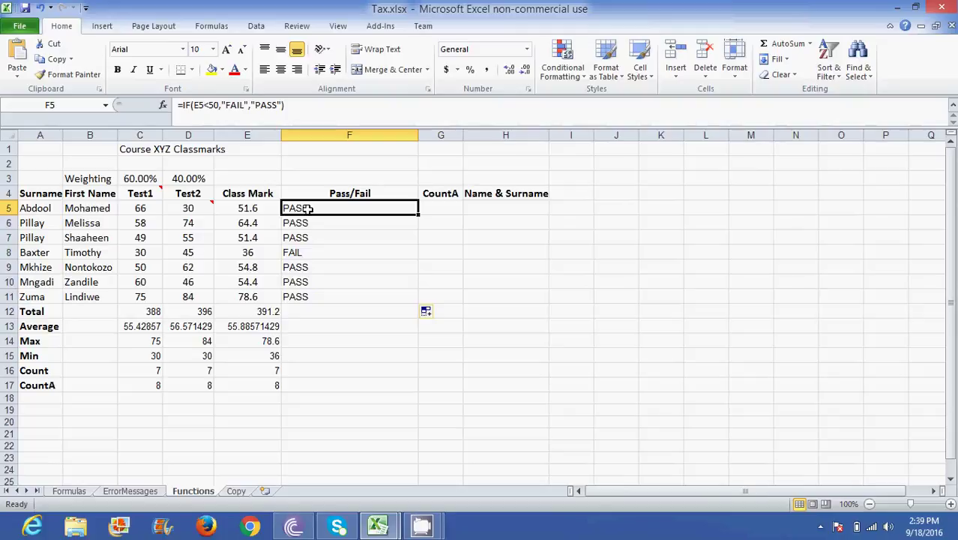
{"action": "key", "text": "Down"}
{"action": "key", "text": "Down"}
{"action": "key", "text": "Down"}
{"action": "key", "text": "Down"}
{"action": "key", "text": "Down"}
{"action": "key", "text": "Down"}
{"action": "key", "text": "Up"}
{"action": "key", "text": "Up"}
{"action": "key", "text": "Up"}
{"action": "key", "text": "Up"}
{"action": "key", "text": "Up"}
{"action": "key", "text": "Up"}
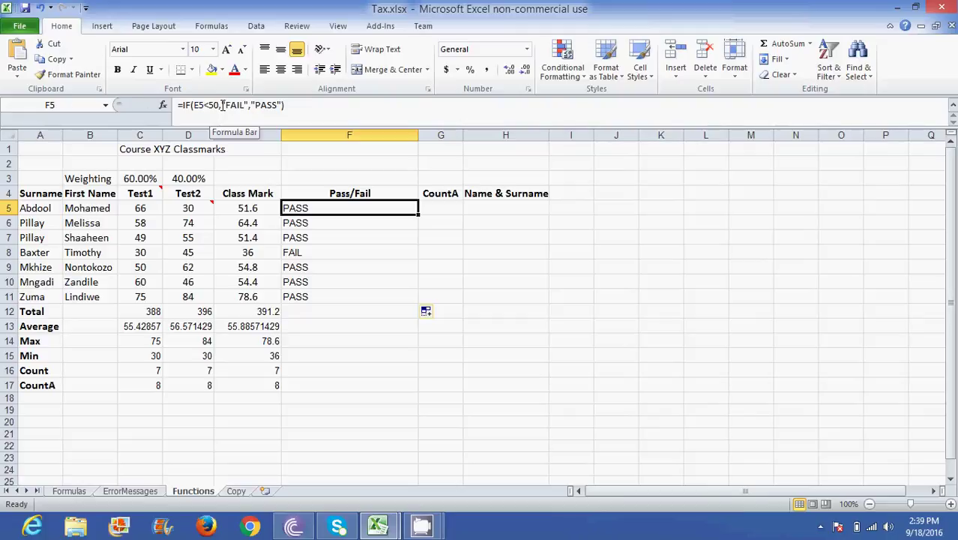
Check the FAIL and PASS arguments in the IF formula and confirm it unchanged.
{"action": "left_click_drag", "start_coordinate": [223, 105], "coordinate": [248, 106]}
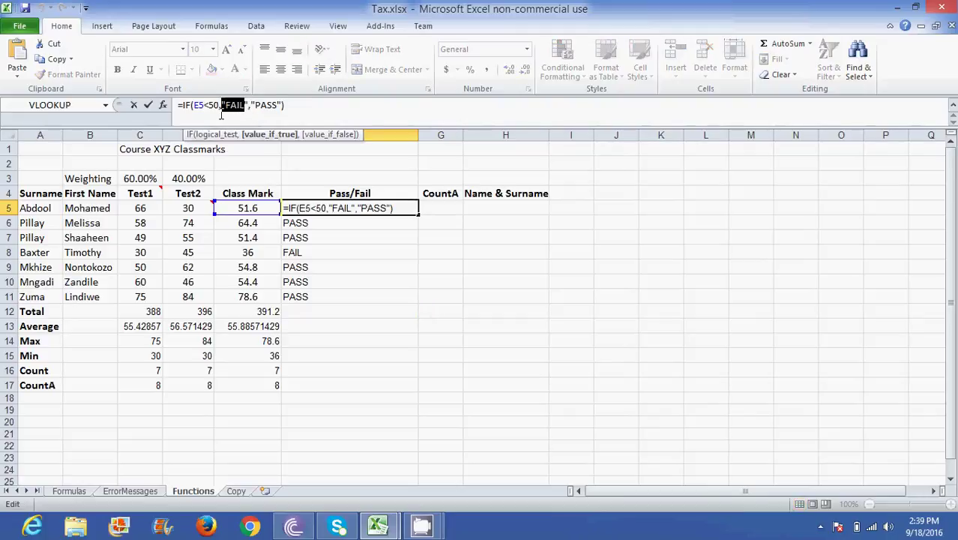
{"action": "left_click", "coordinate": [251, 105]}
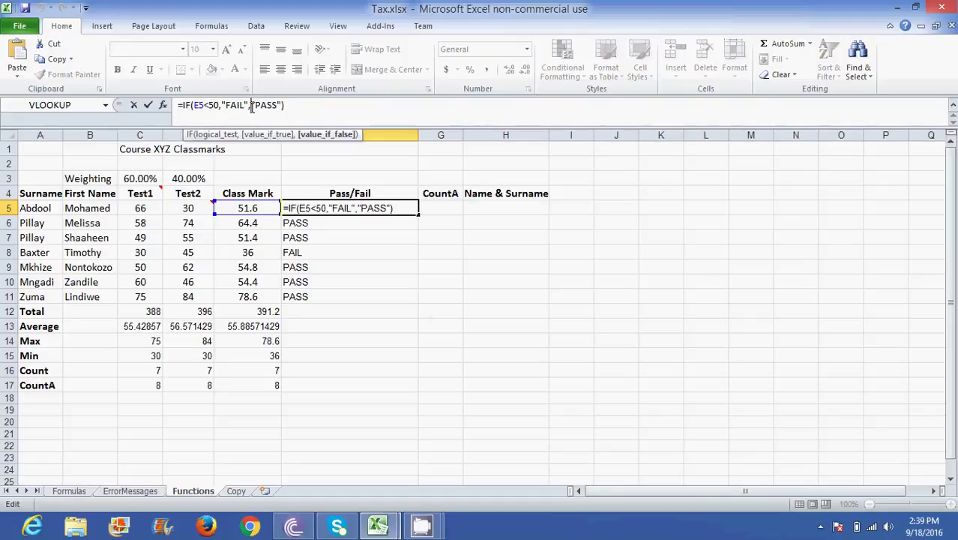
{"action": "left_click_drag", "start_coordinate": [252, 105], "coordinate": [283, 107]}
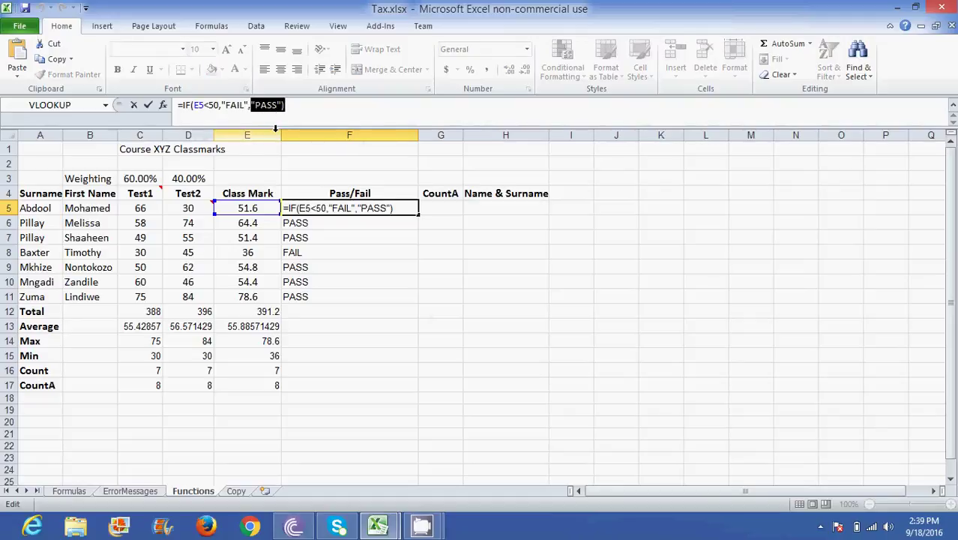
{"action": "key", "text": "Return"}
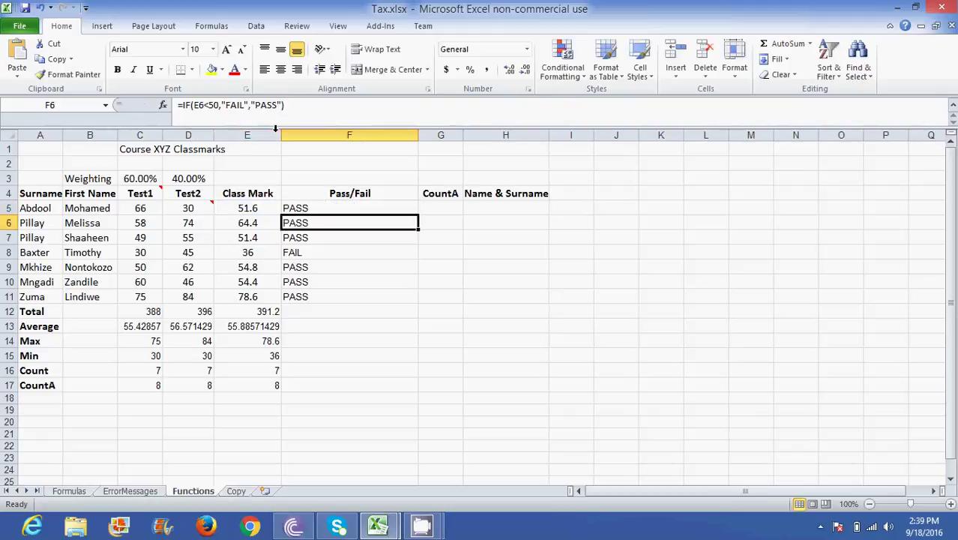
{"action": "left_click", "coordinate": [491, 209]}
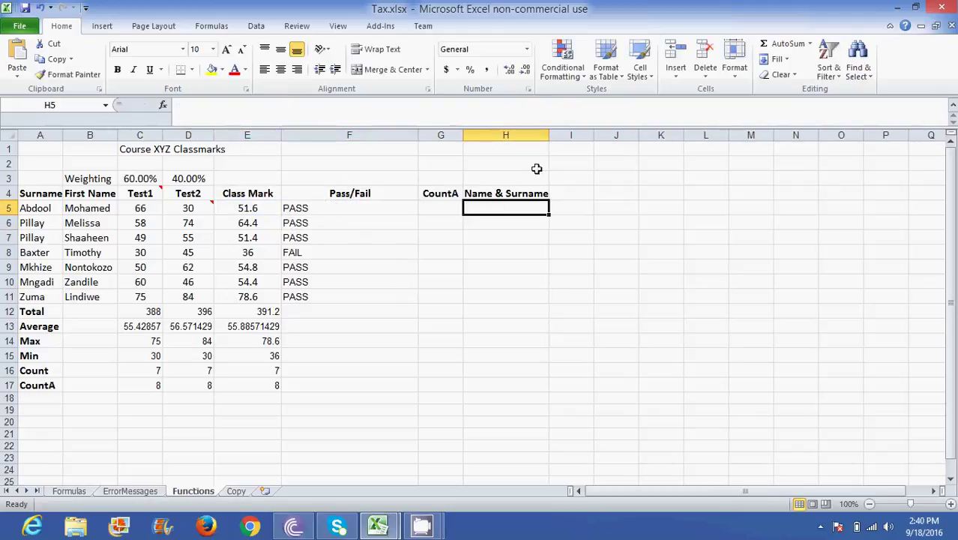
{"action": "left_click_drag", "start_coordinate": [555, 139], "coordinate": [583, 139]}
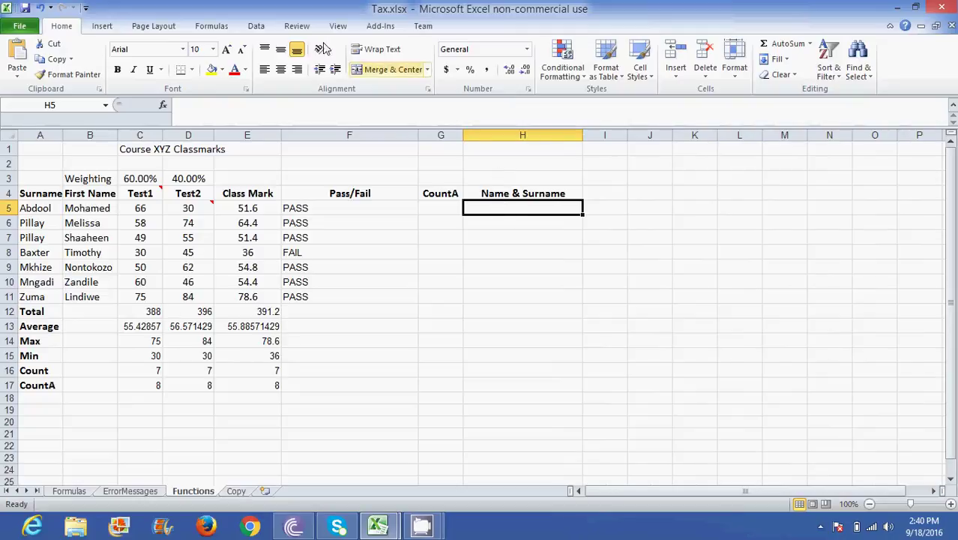
{"action": "left_click", "coordinate": [41, 210]}
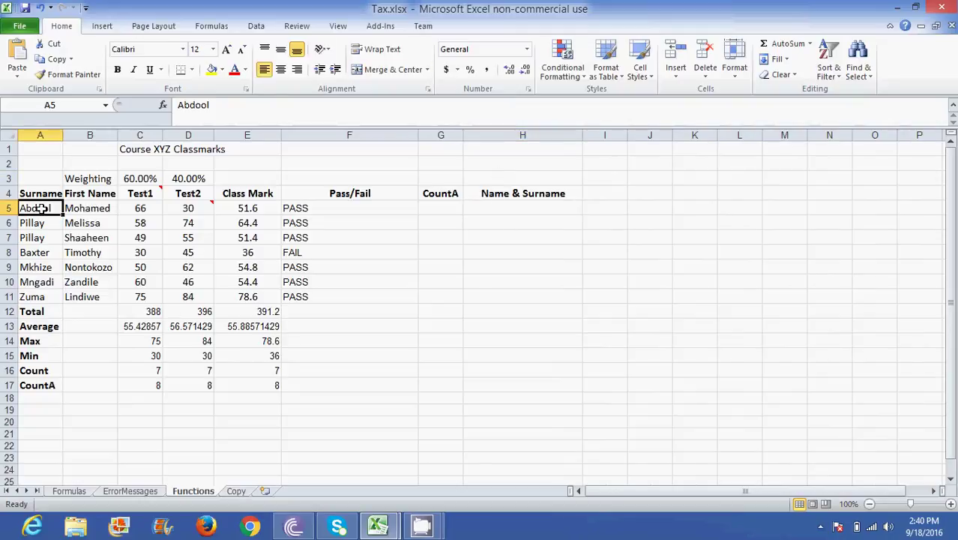
{"action": "left_click", "coordinate": [96, 210]}
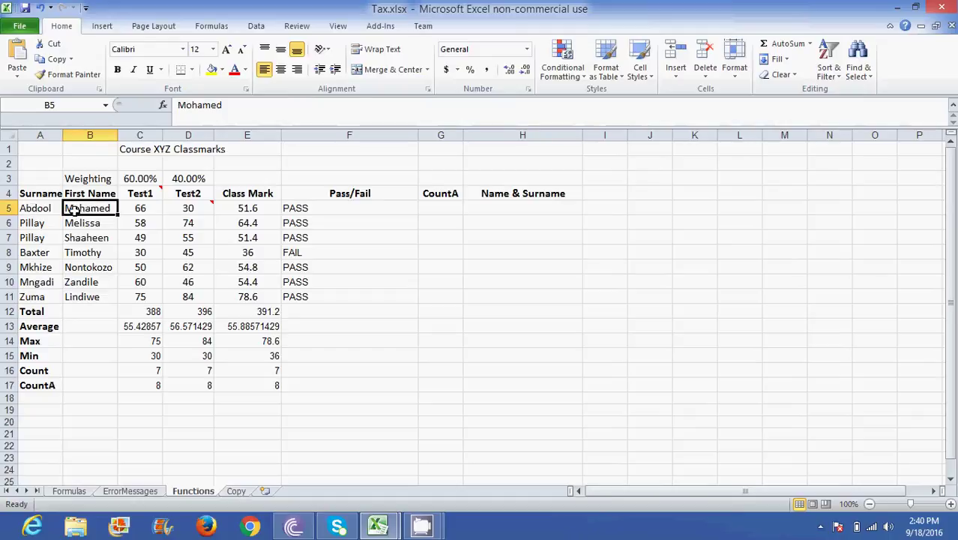
{"action": "left_click", "coordinate": [47, 210]}
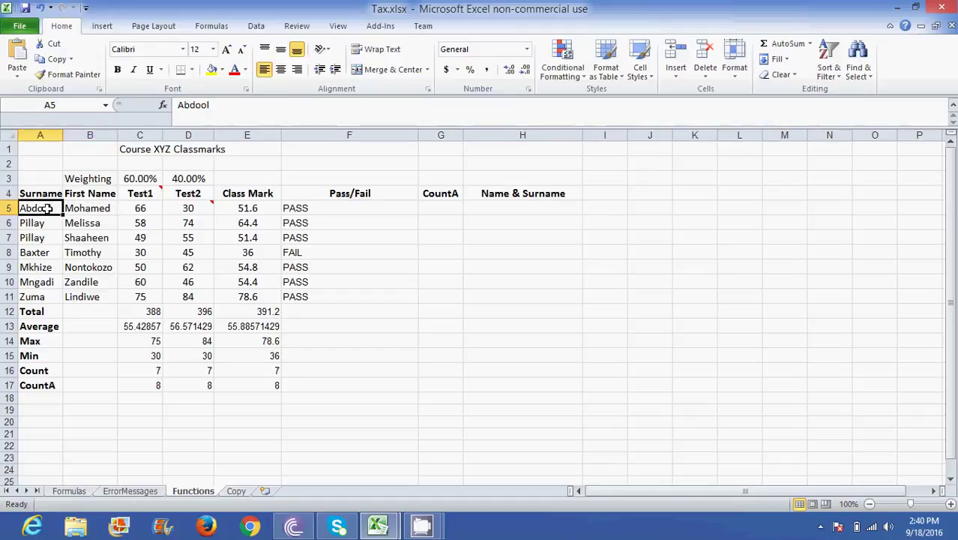
{"action": "left_click", "coordinate": [95, 209]}
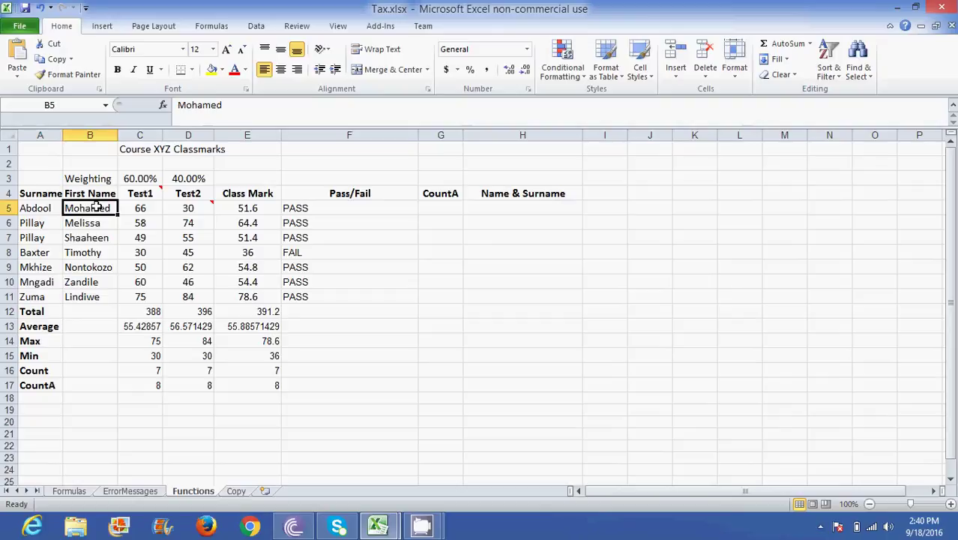
{"action": "left_click", "coordinate": [39, 212]}
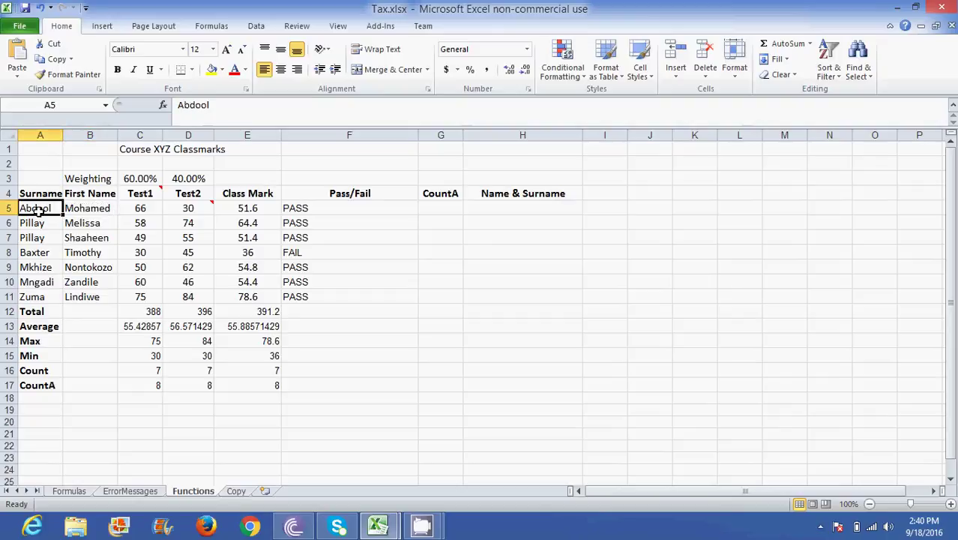
{"action": "left_click_drag", "start_coordinate": [96, 210], "coordinate": [52, 210]}
{"action": "left_click", "coordinate": [52, 210]}
{"action": "left_click", "coordinate": [508, 211]}
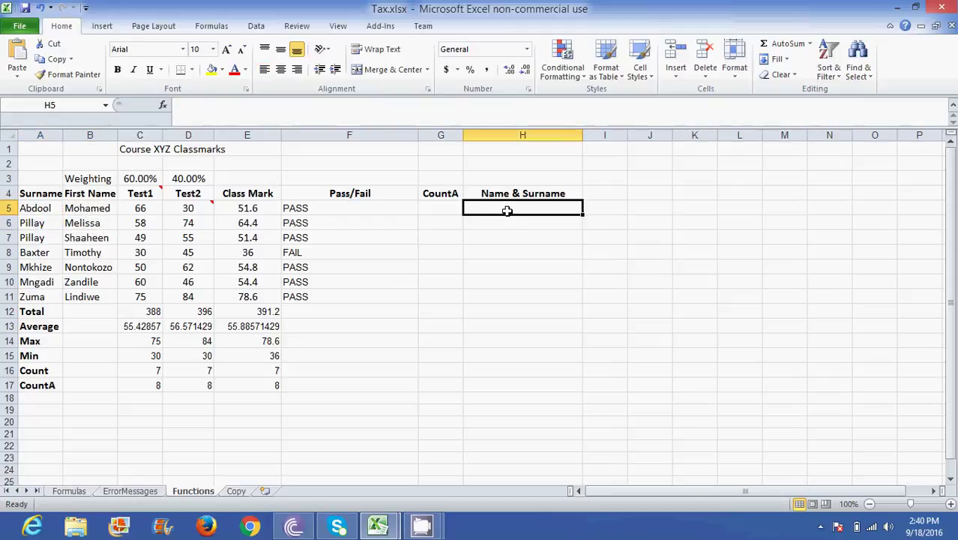
Enter =CONCATENATE(B5,A5) in H5 to join the first name and surname.
{"action": "type", "text": "="}
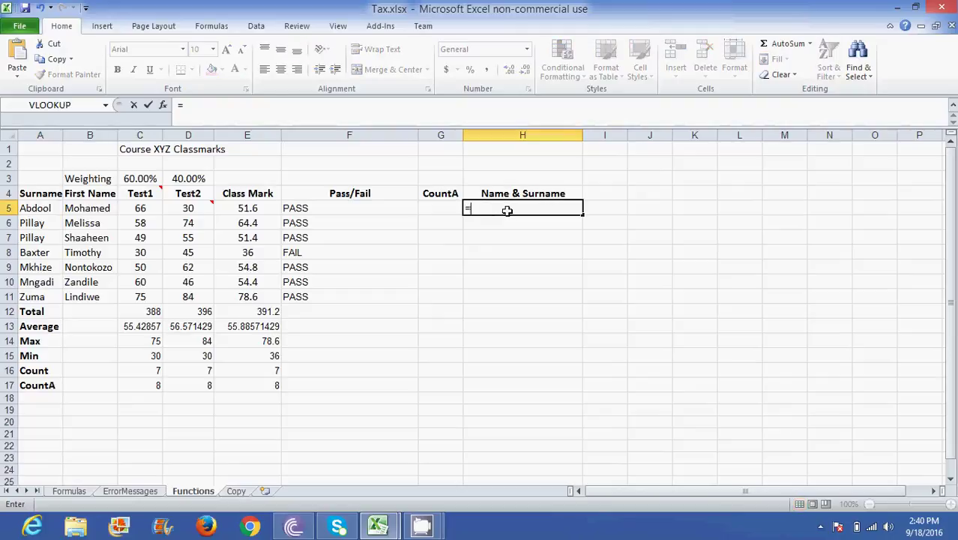
{"action": "type", "text": "Cl"}
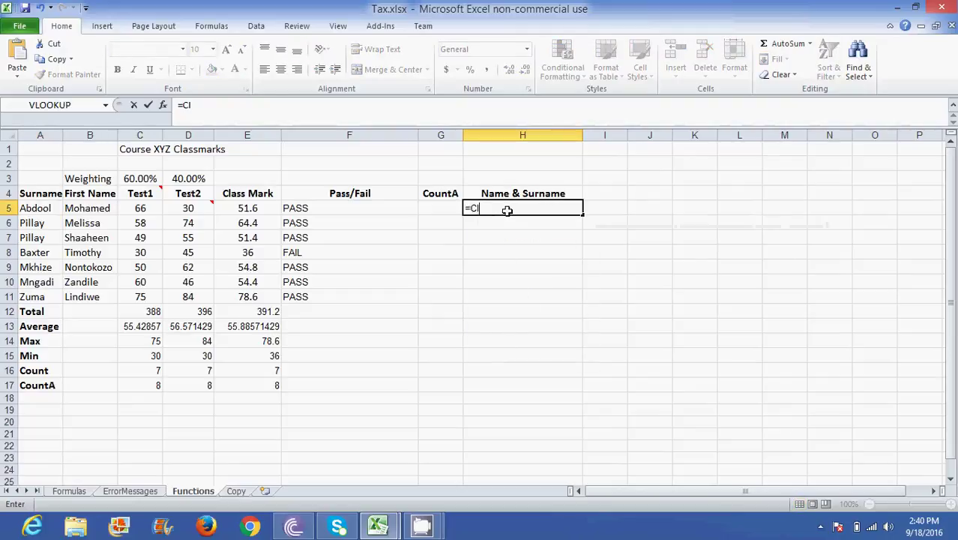
{"action": "type", "text": "ONCA"}
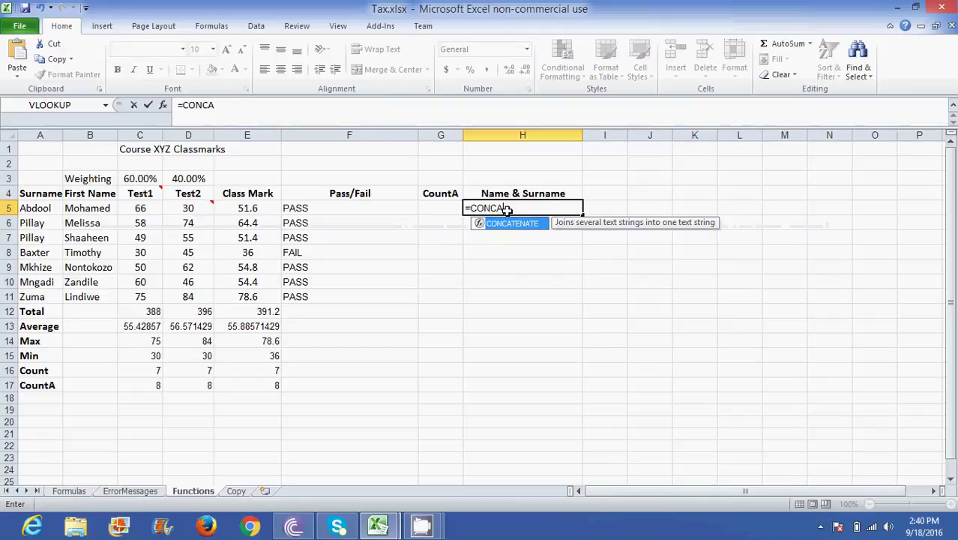
{"action": "double_click", "coordinate": [510, 225]}
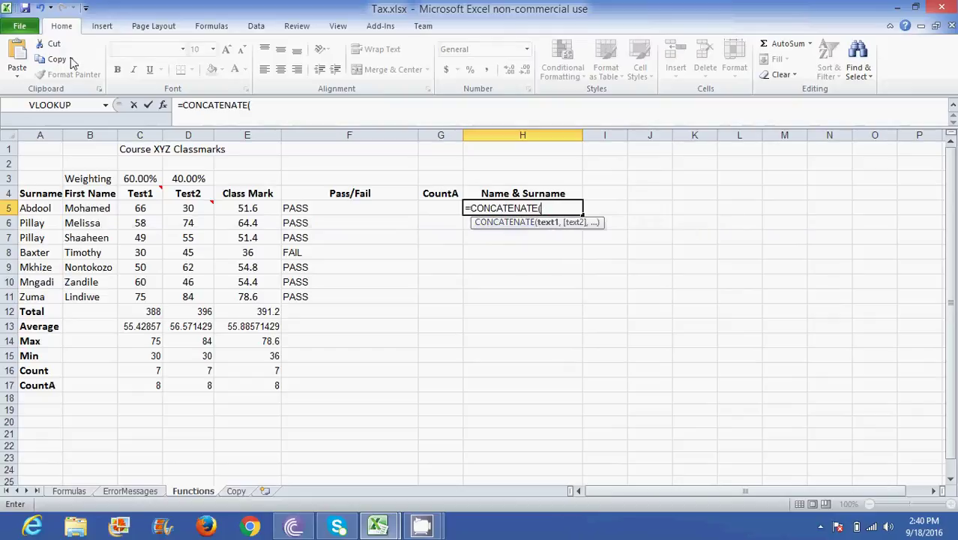
{"action": "left_click", "coordinate": [91, 212]}
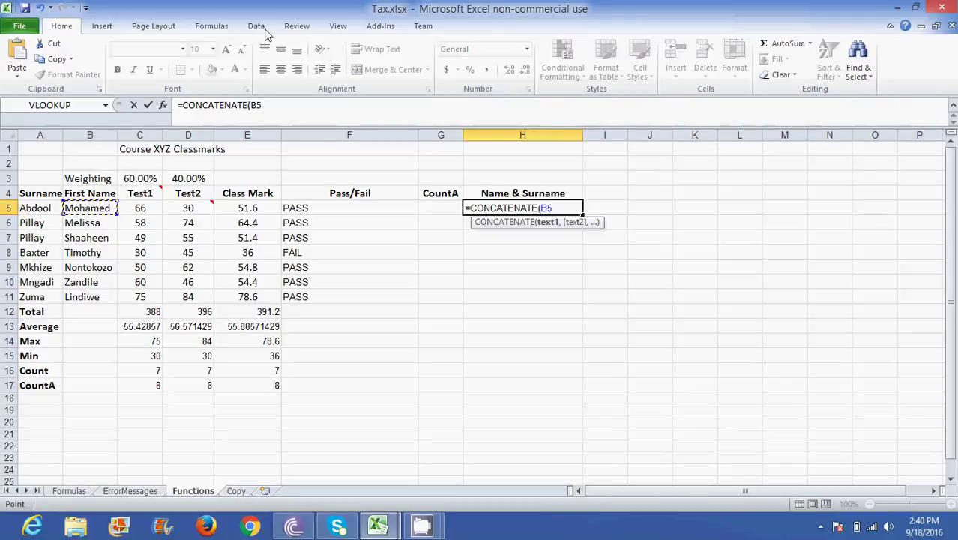
{"action": "type", "text": ","}
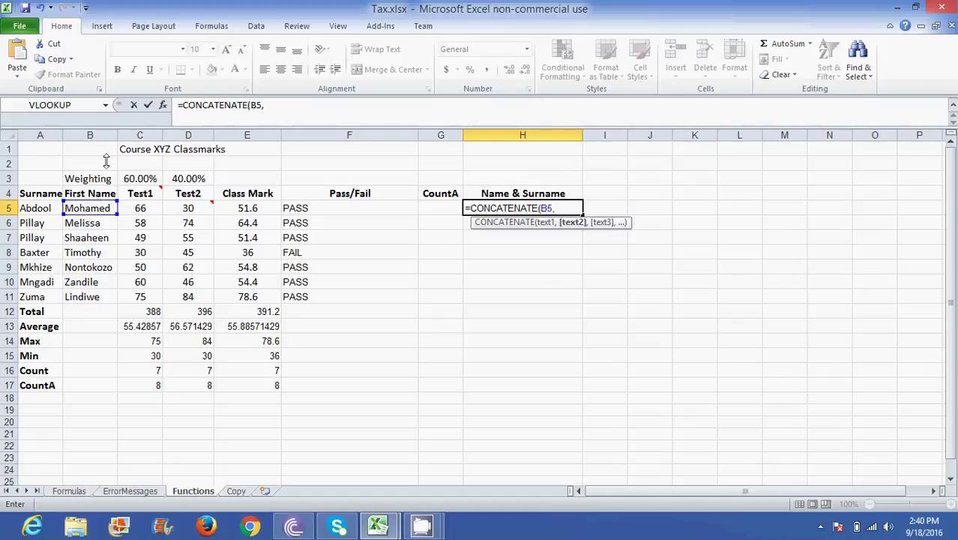
{"action": "left_click", "coordinate": [45, 209]}
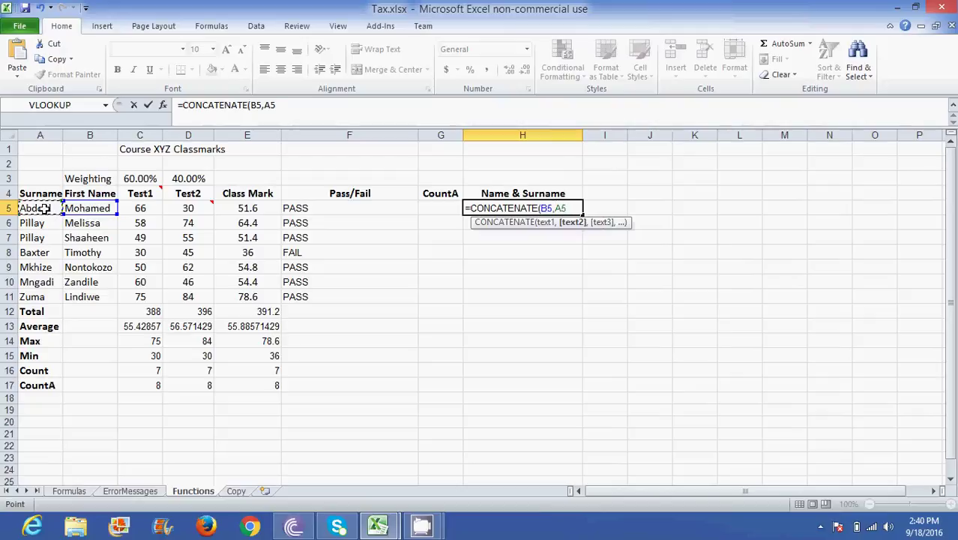
{"action": "type", "text": ")"}
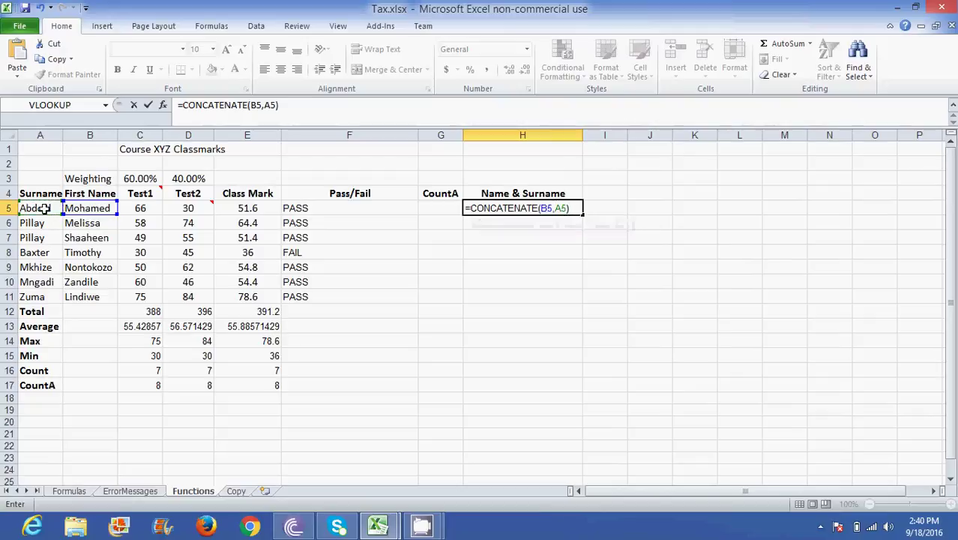
{"action": "key", "text": "Return"}
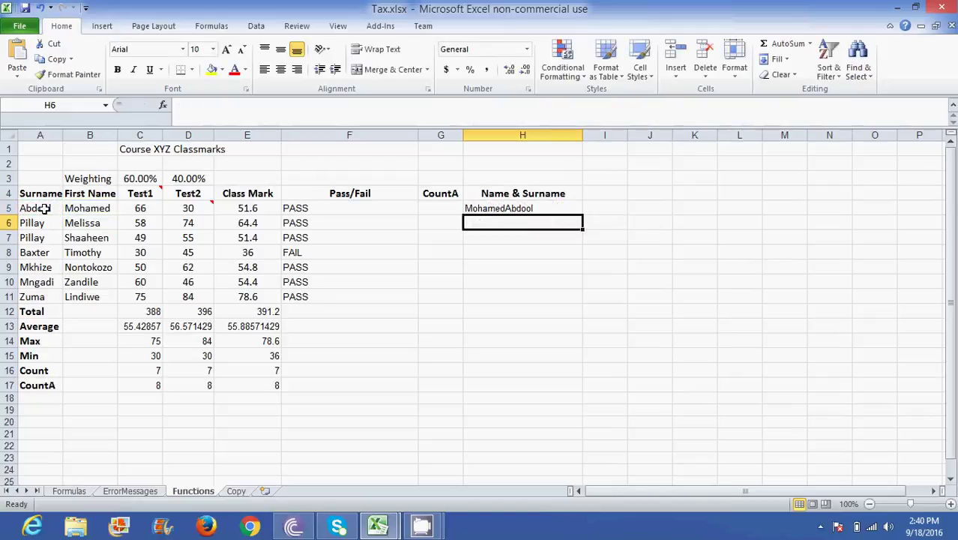
Edit H5 to =CONCATENATE(B5," ",A5) so a space separates first name and surname.
{"action": "left_click", "coordinate": [539, 207]}
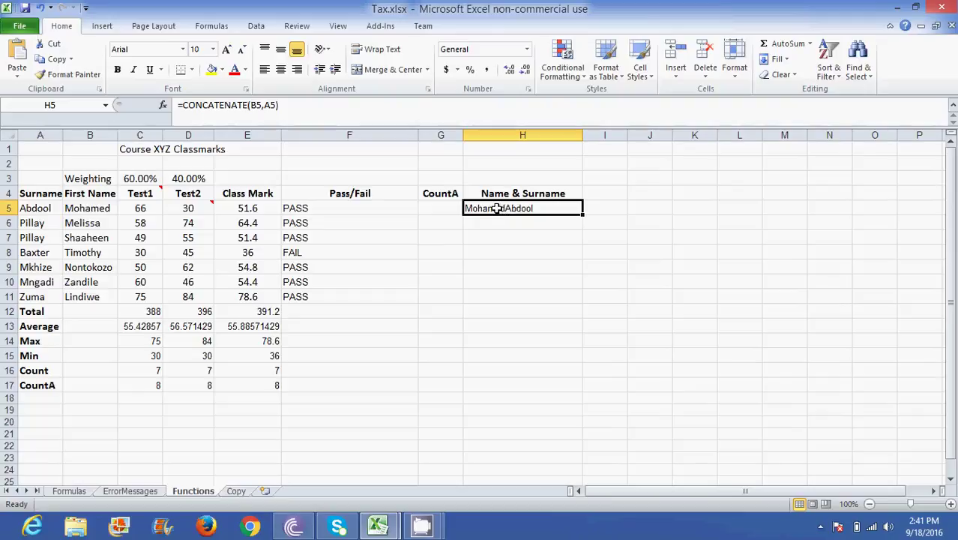
{"action": "double_click", "coordinate": [507, 208]}
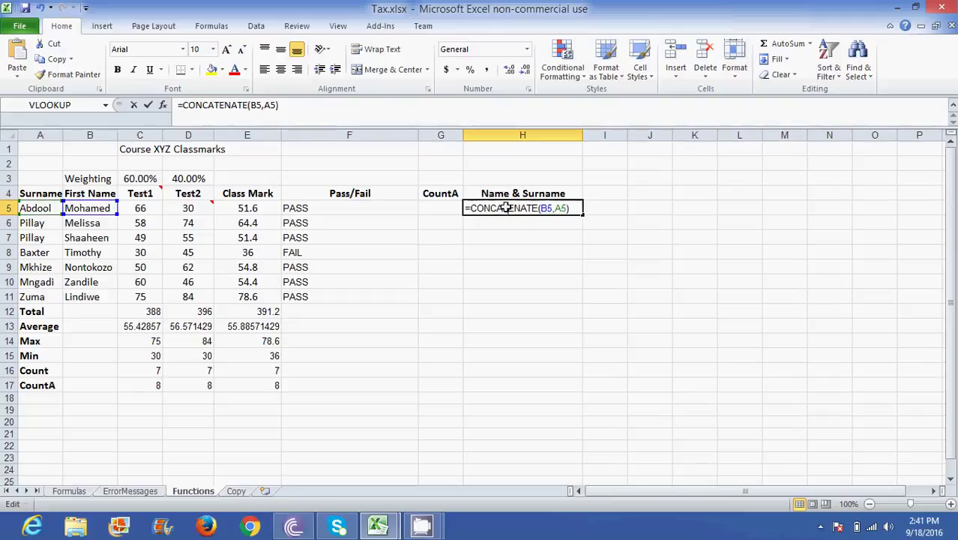
{"action": "left_click", "coordinate": [555, 208]}
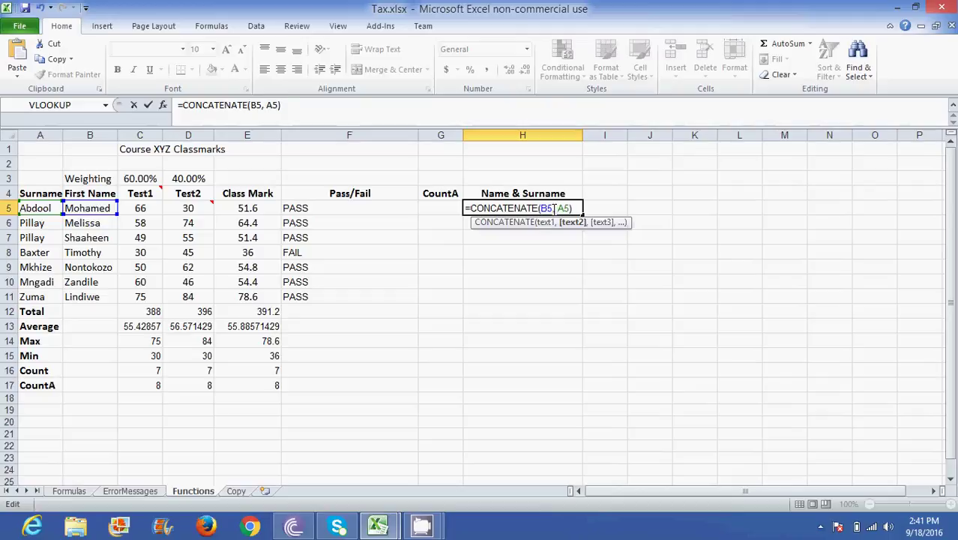
{"action": "type", "text": "\" \""}
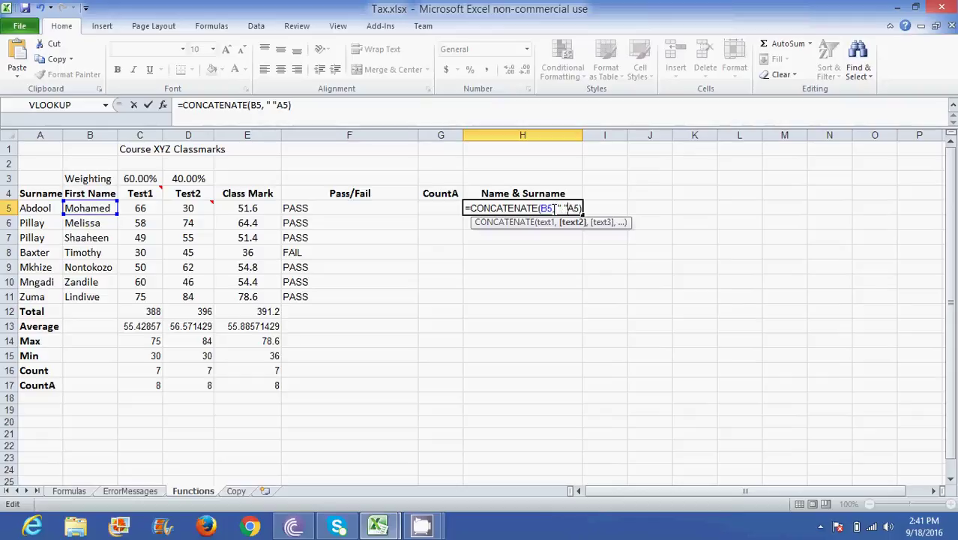
{"action": "type", "text": ","}
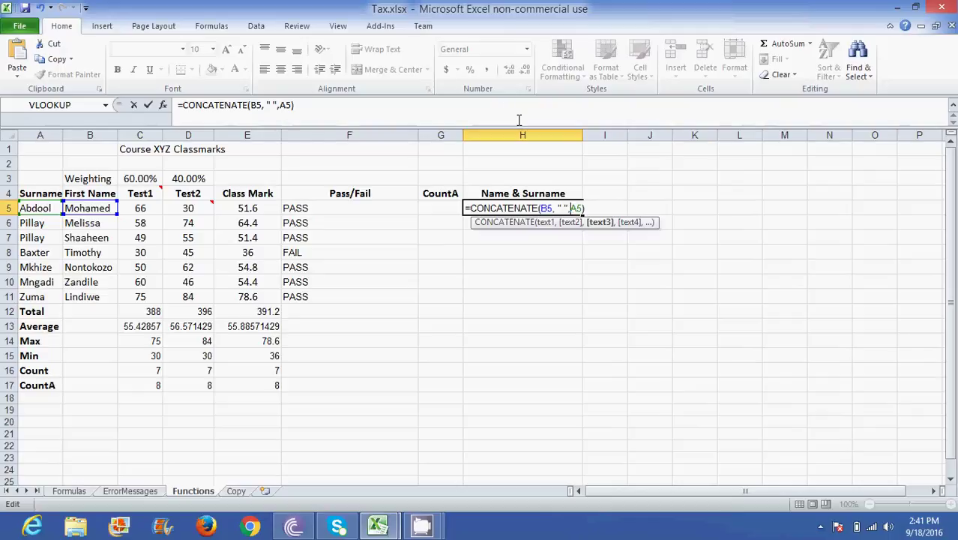
{"action": "key", "text": "Return"}
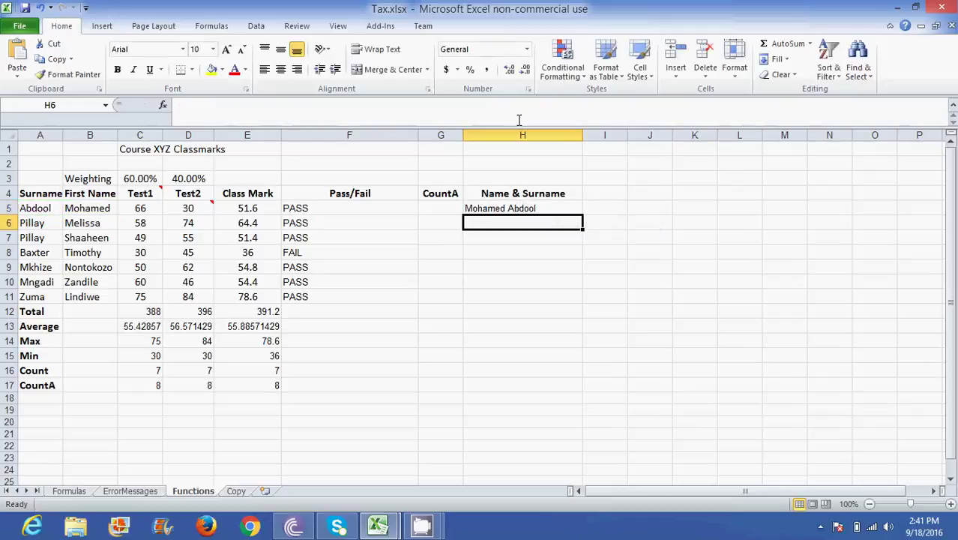
Fill the H5 full-name formula down to H11 and step through the names.
{"action": "left_click", "coordinate": [559, 209]}
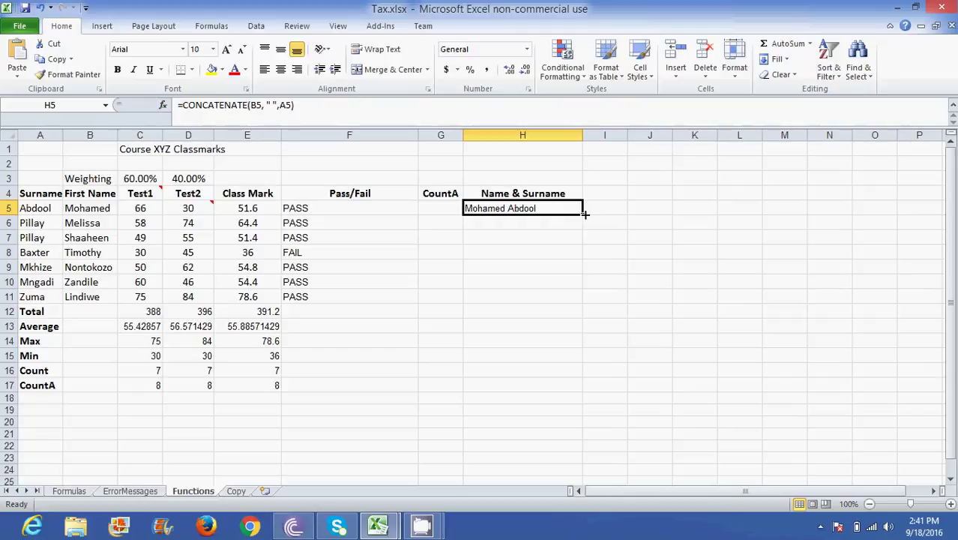
{"action": "left_click_drag", "start_coordinate": [586, 214], "coordinate": [584, 301]}
{"action": "left_click", "coordinate": [496, 210]}
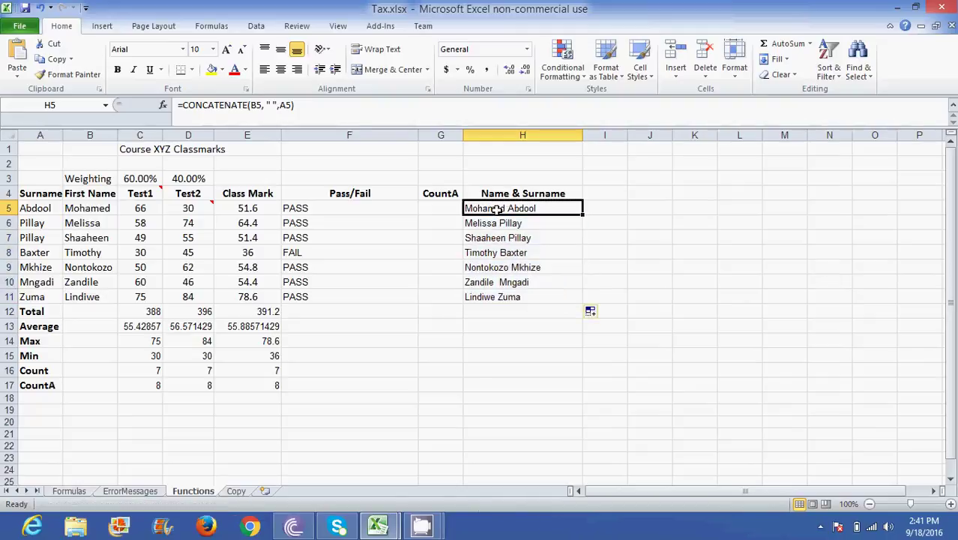
{"action": "key", "text": "Down"}
{"action": "key", "text": "Down"}
{"action": "key", "text": "Down"}
{"action": "key", "text": "Down"}
{"action": "key", "text": "Down"}
{"action": "key", "text": "Down"}
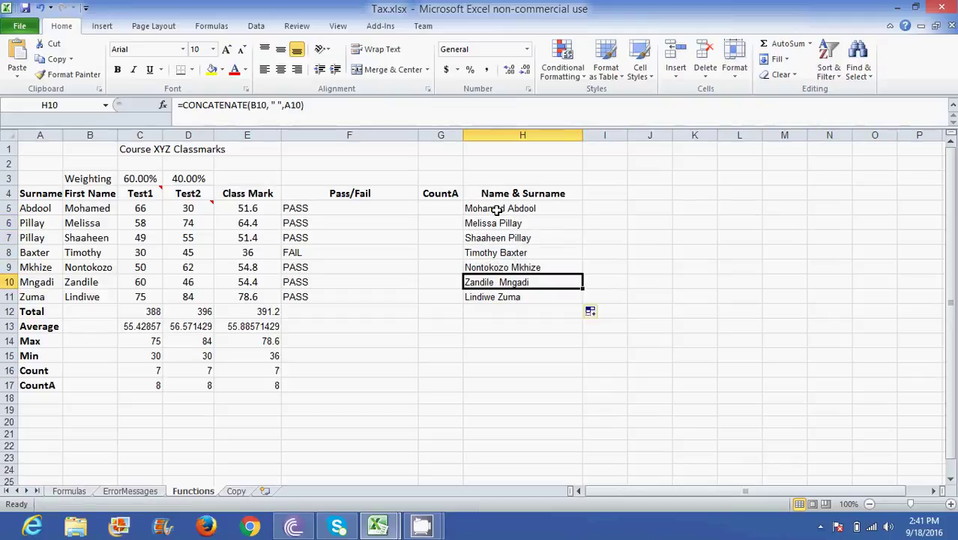
{"action": "key", "text": "Up"}
{"action": "key", "text": "Up"}
{"action": "key", "text": "Up"}
{"action": "key", "text": "Up"}
{"action": "key", "text": "Up"}
{"action": "key", "text": "Up"}
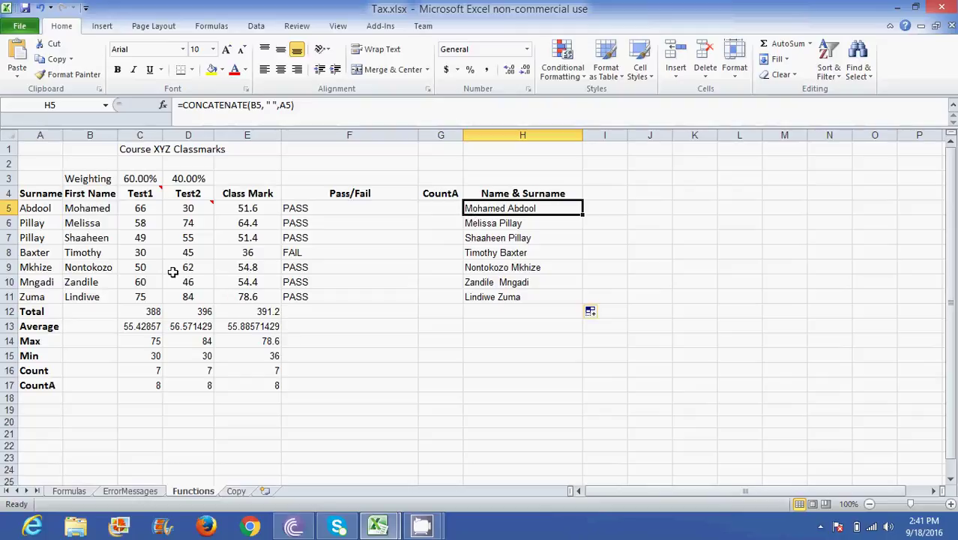
Inspect the Total formula in C12, then stop the screen recording.
{"action": "left_click_drag", "start_coordinate": [36, 311], "coordinate": [45, 390]}
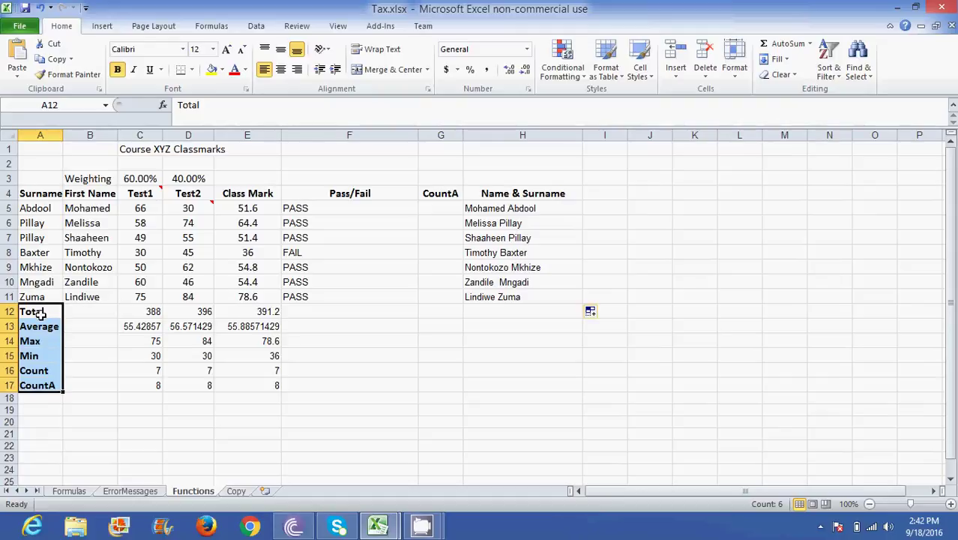
{"action": "left_click", "coordinate": [41, 314]}
{"action": "left_click", "coordinate": [150, 312]}
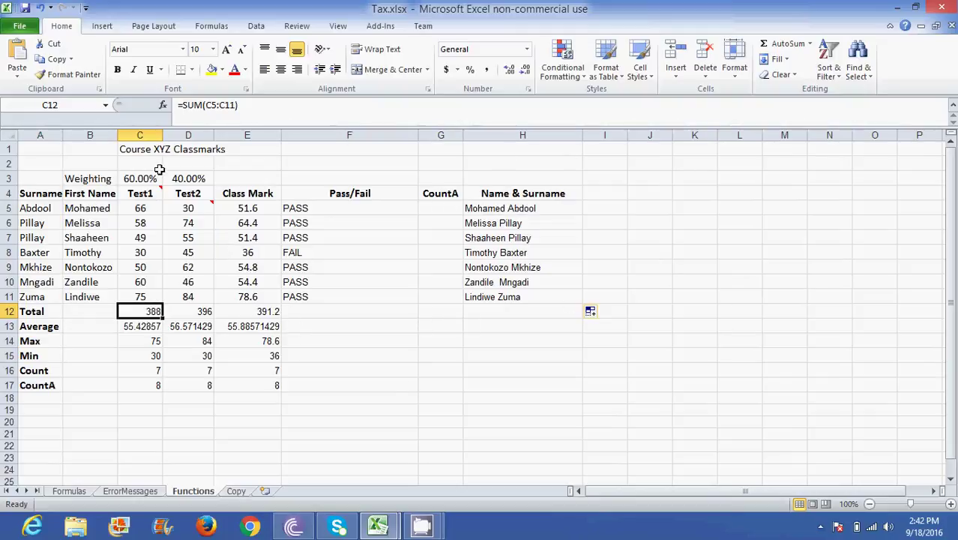
{"action": "left_click", "coordinate": [821, 528]}
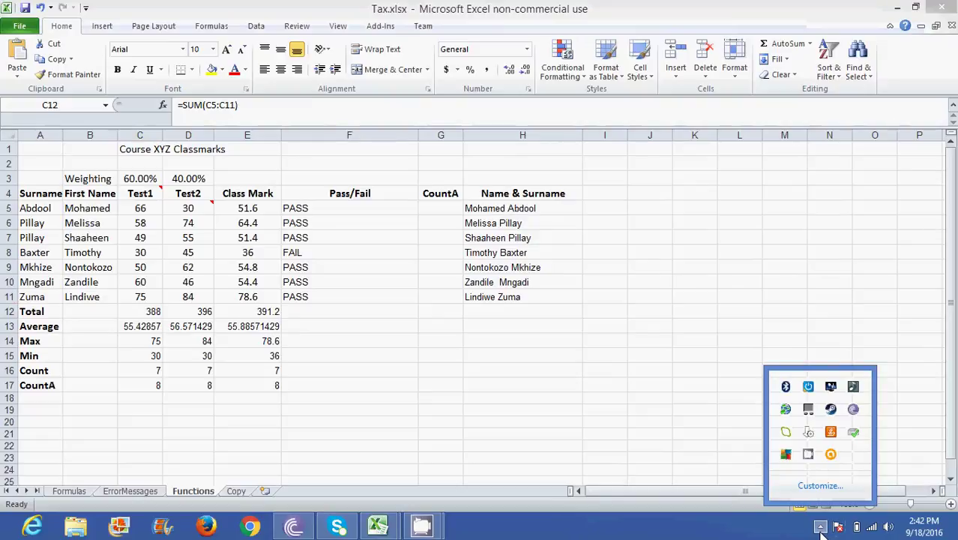
{"action": "right_click", "coordinate": [809, 432]}
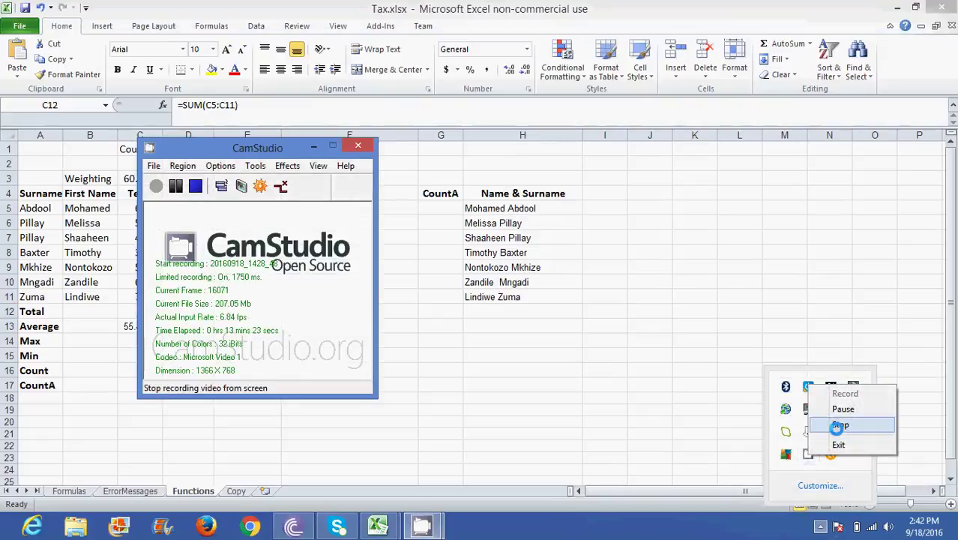